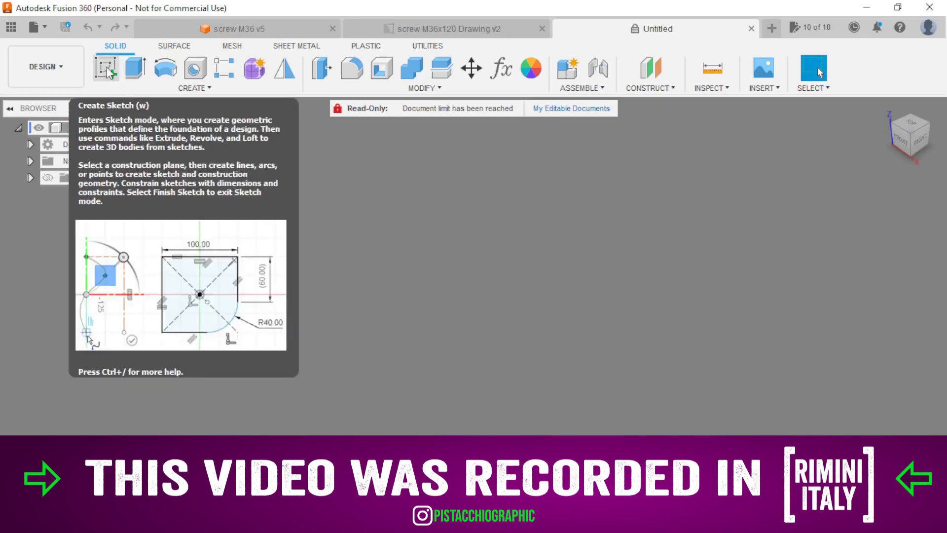
- Create a sketch on the front (XZ) plane and draw a circumscribed six-sided polygon centred on the origin, about 71 mm across flats
click(113, 68)
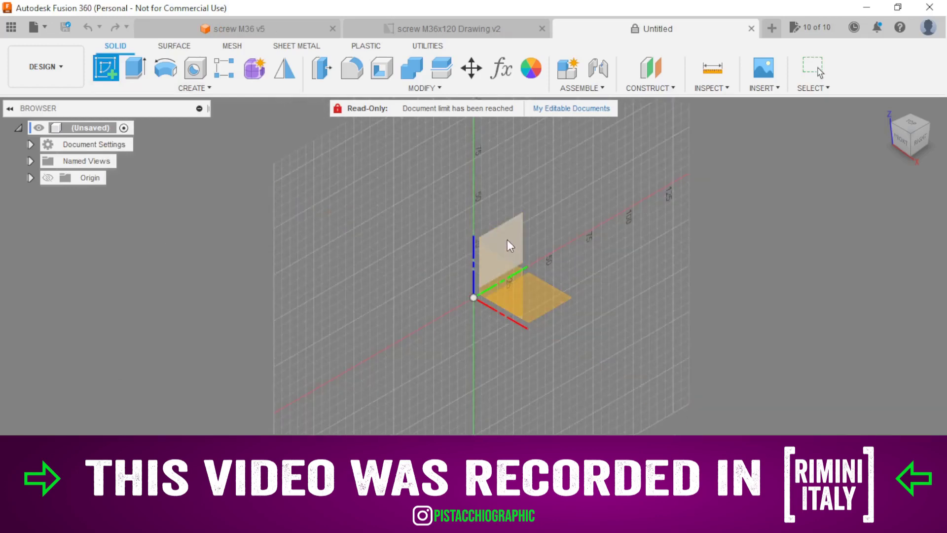
click(502, 270)
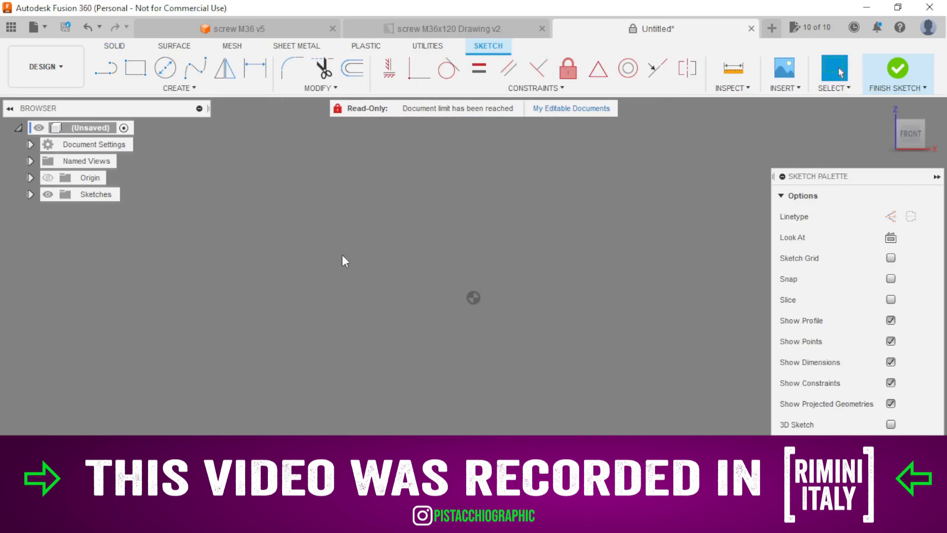
click(180, 88)
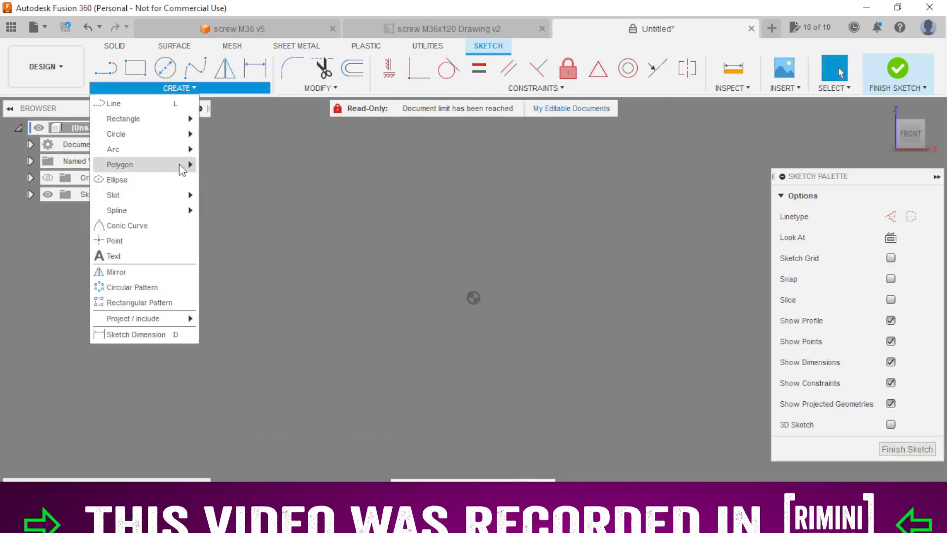
mouse_move(181, 165)
click(232, 167)
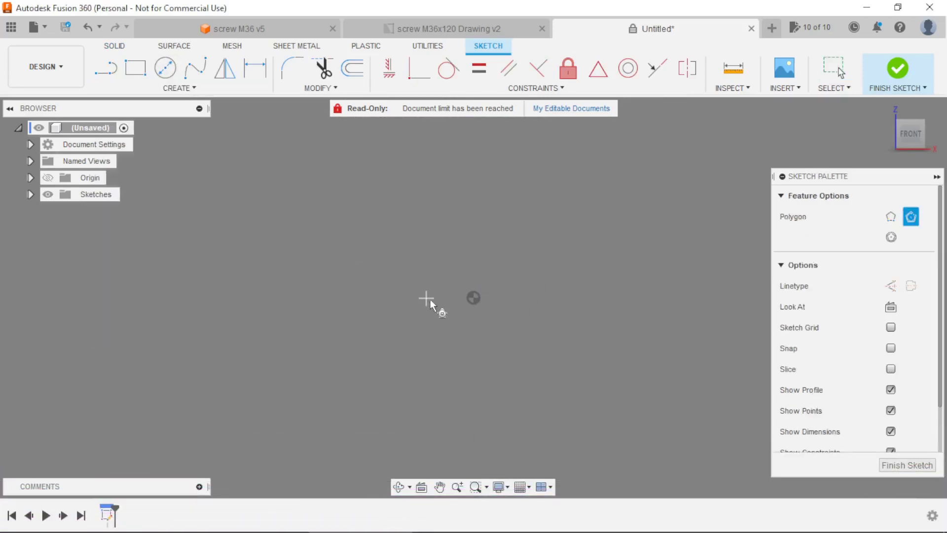
click(473, 299)
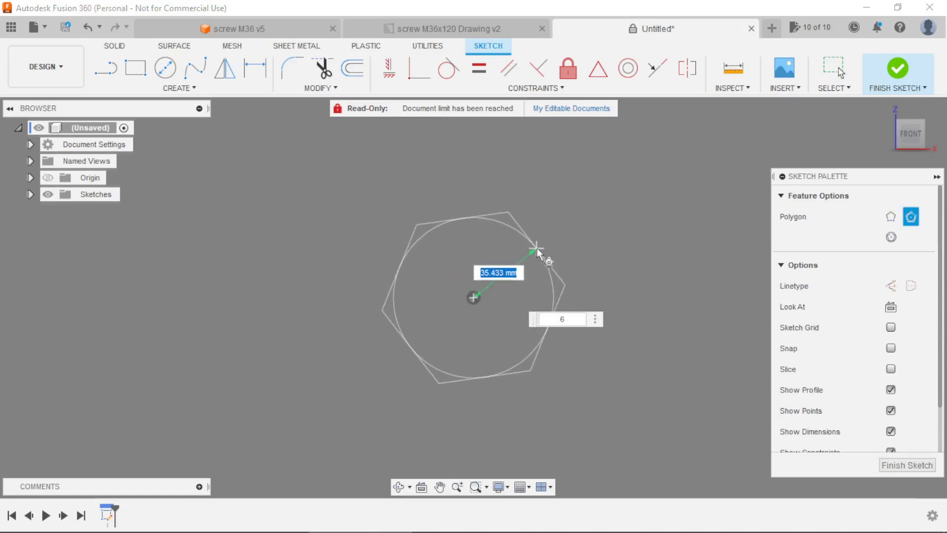
click(526, 224)
key(Escape)
- Constrain the hexagon's upper edge to be horizontal
click(394, 79)
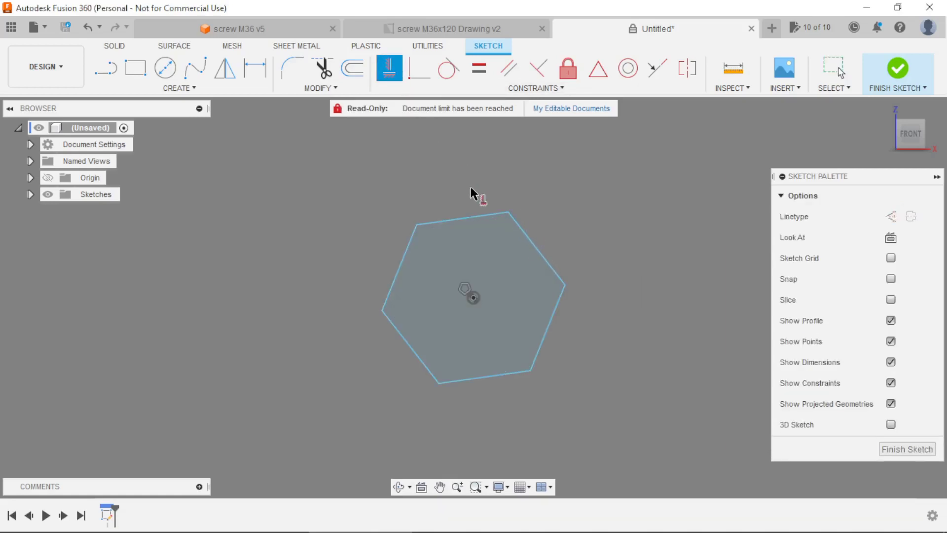
click(483, 215)
key(Escape)
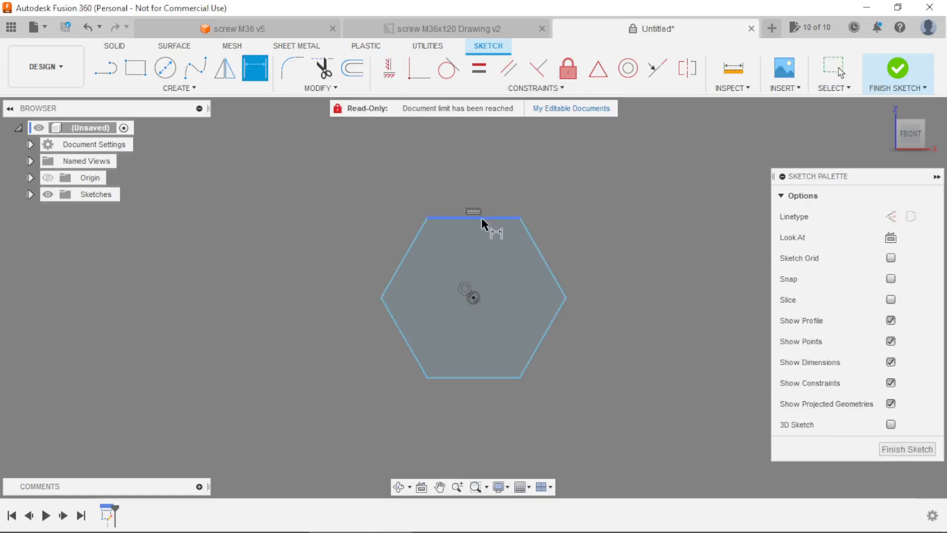
- Dimension the distance between the hexagon's upper and lower edges as 55 mm and finish the sketch
click(481, 217)
click(489, 378)
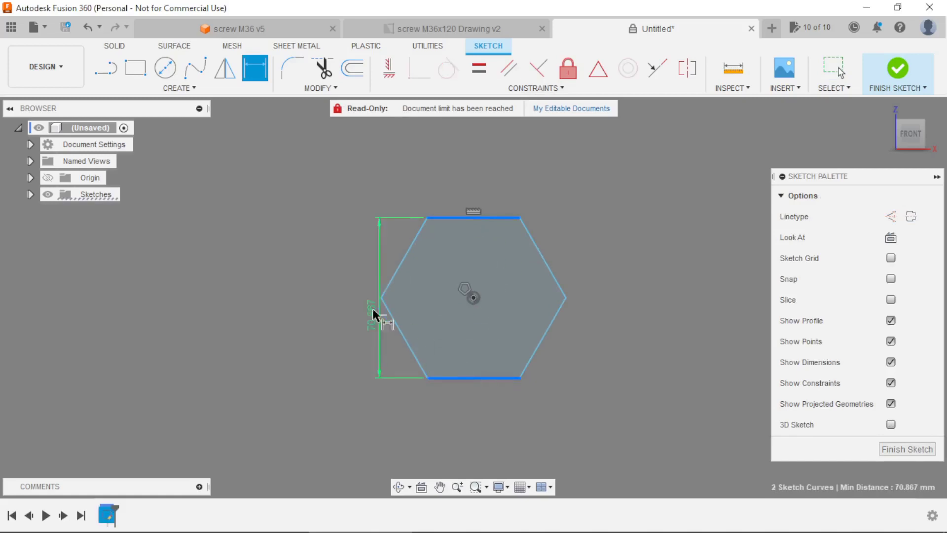
click(298, 279)
text(55)
key(Return)
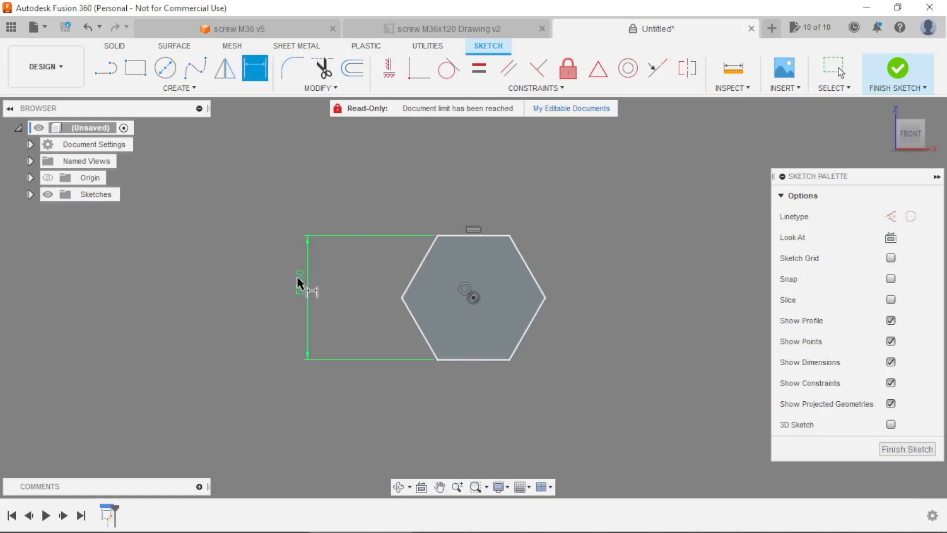
scroll(453, 314, up, 2)
key(Escape)
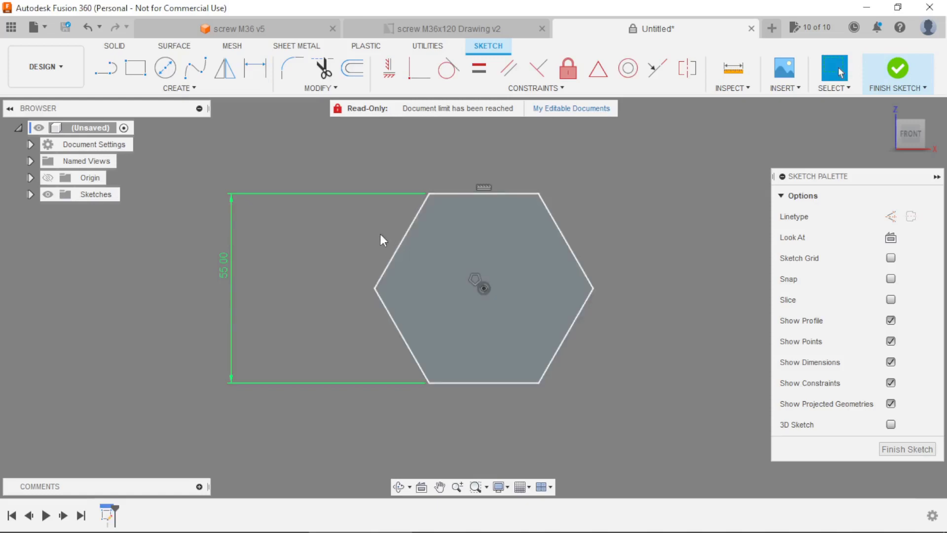
click(883, 72)
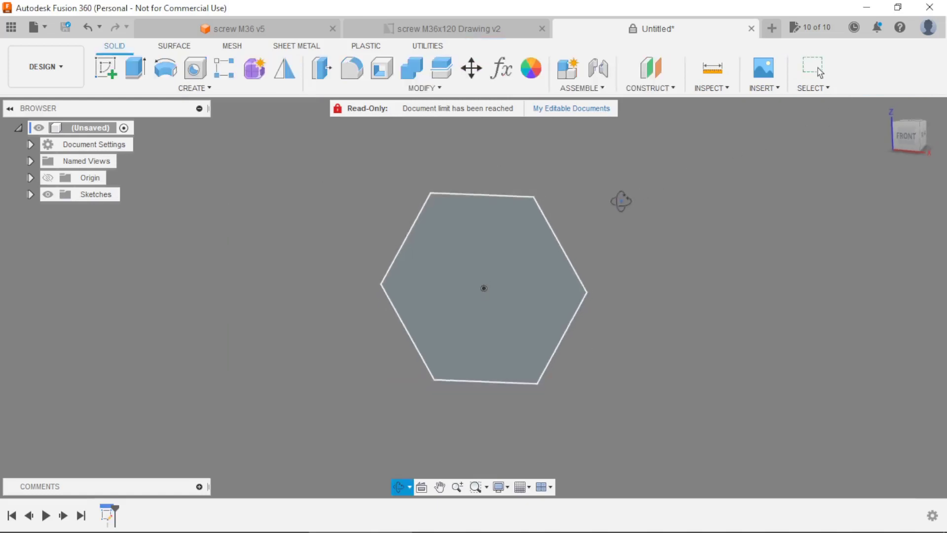
- Extrude the hexagon profile by -22 mm as a new body to form the screw head
click(135, 68)
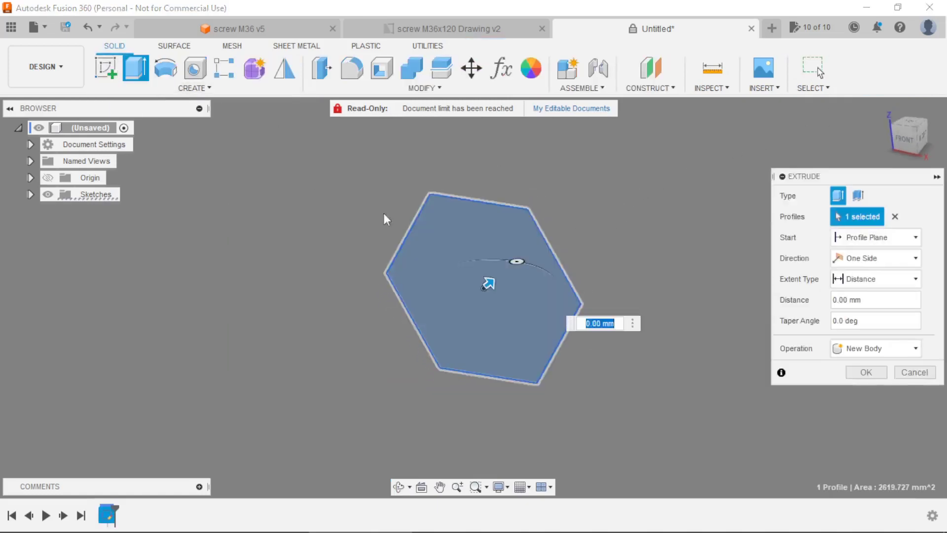
drag(488, 285, 424, 320)
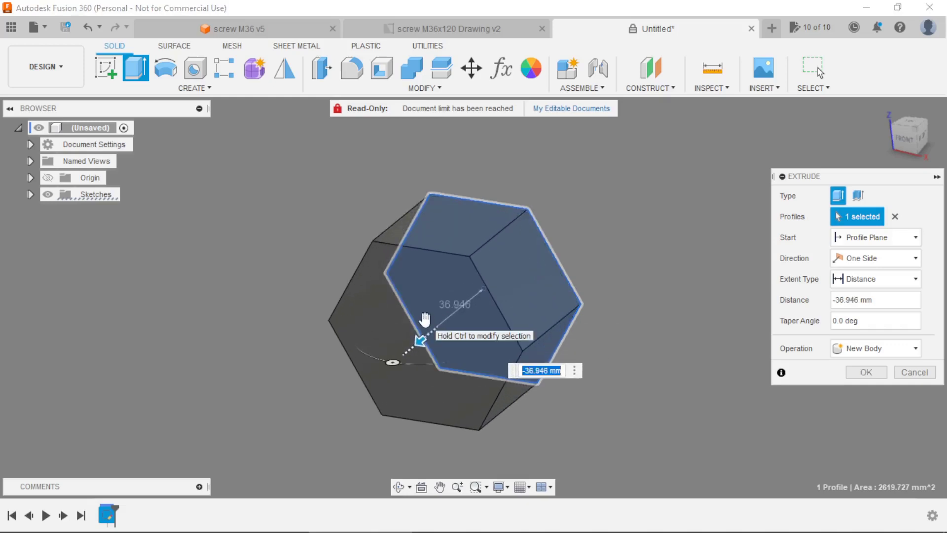
text(-22)
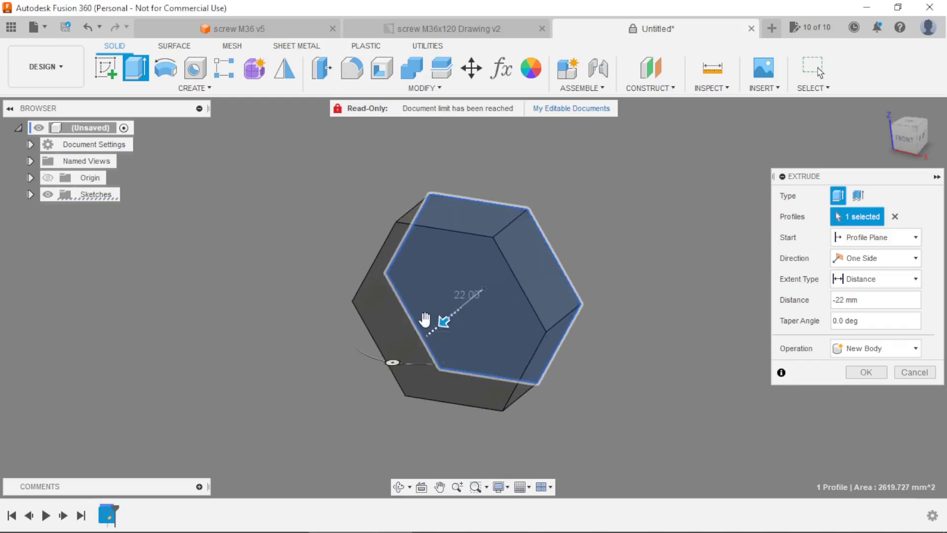
key(Return)
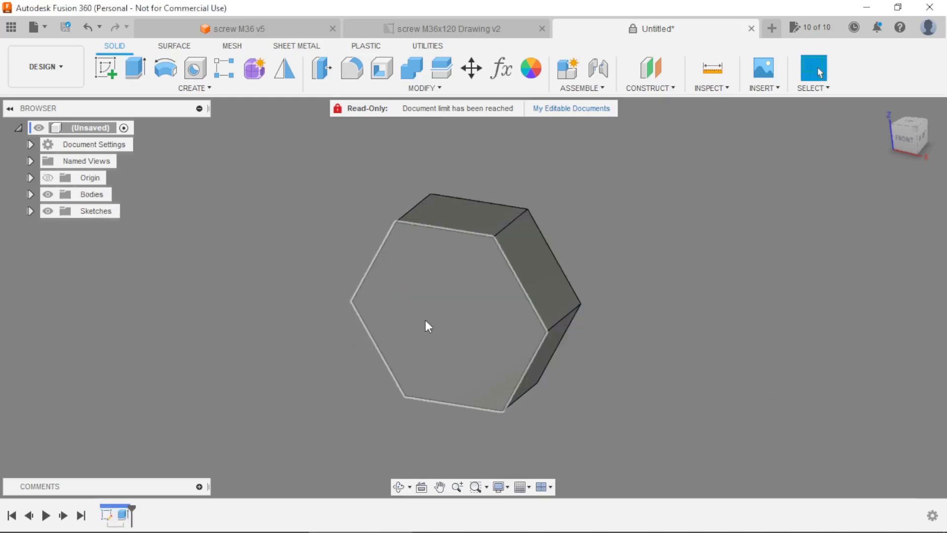
- Create a sketch on the head's front hexagonal face and draw a 55 mm diameter circle centred on the origin
click(108, 64)
click(431, 283)
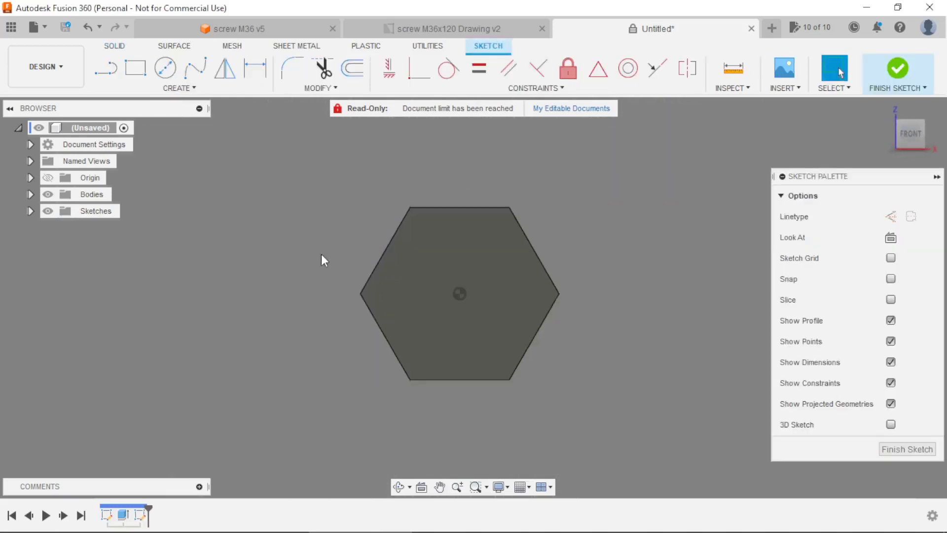
click(163, 72)
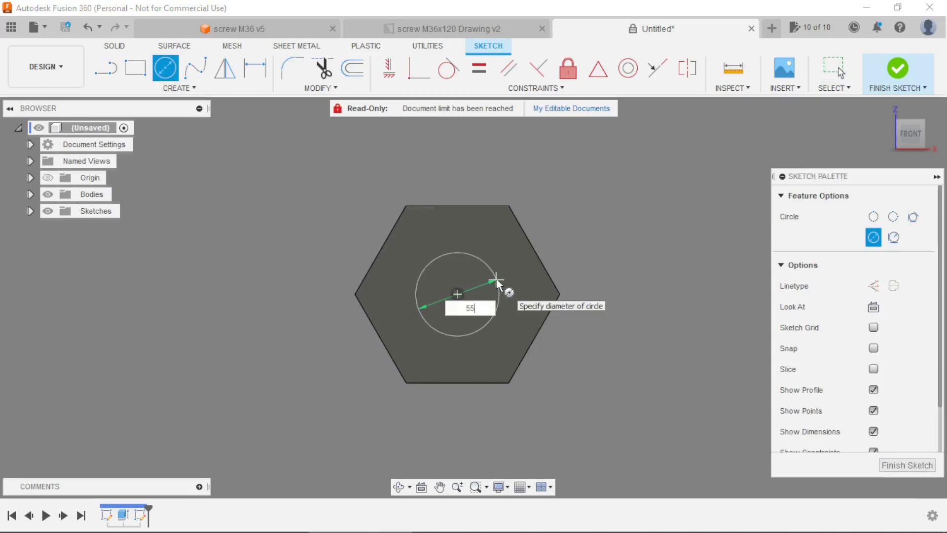
text(55)
key(Return)
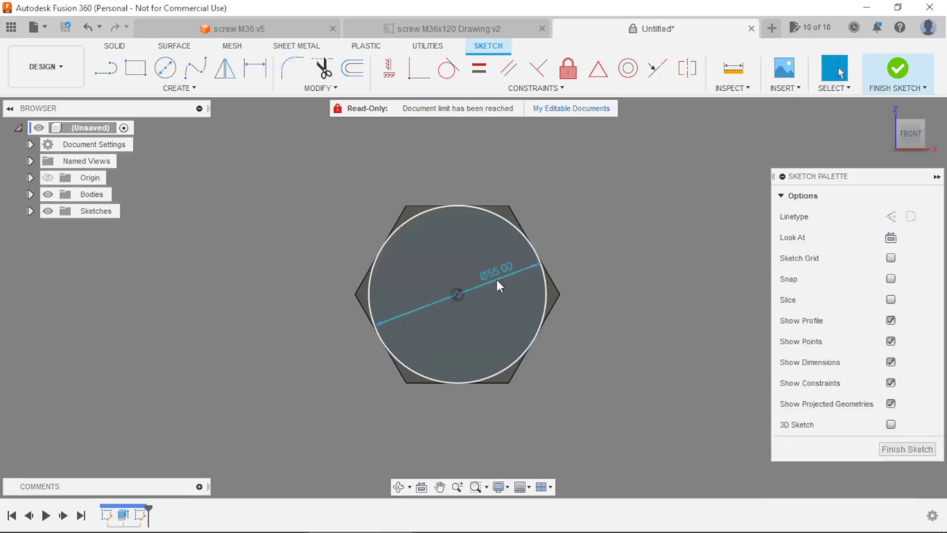
- Draw a concentric 100 mm diameter circle around the 55 mm circle
click(171, 72)
click(457, 295)
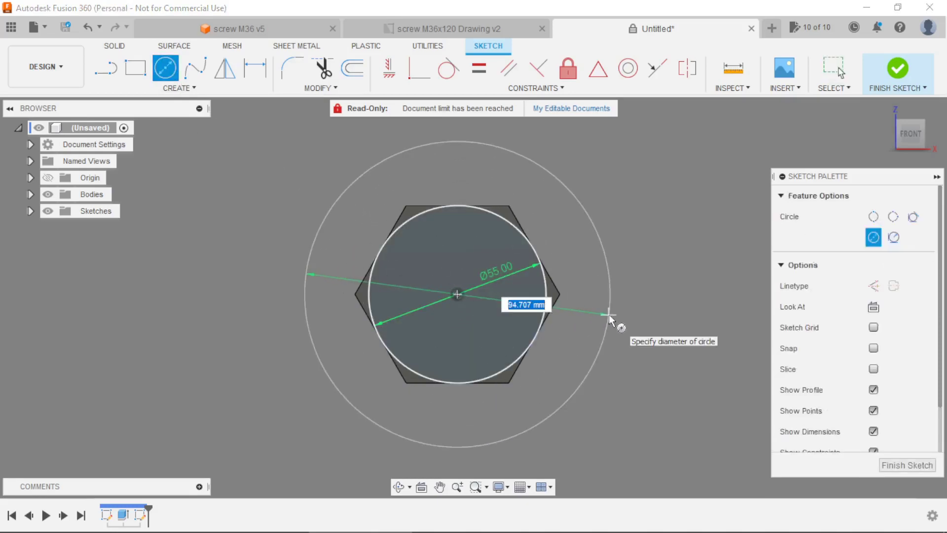
key(Return)
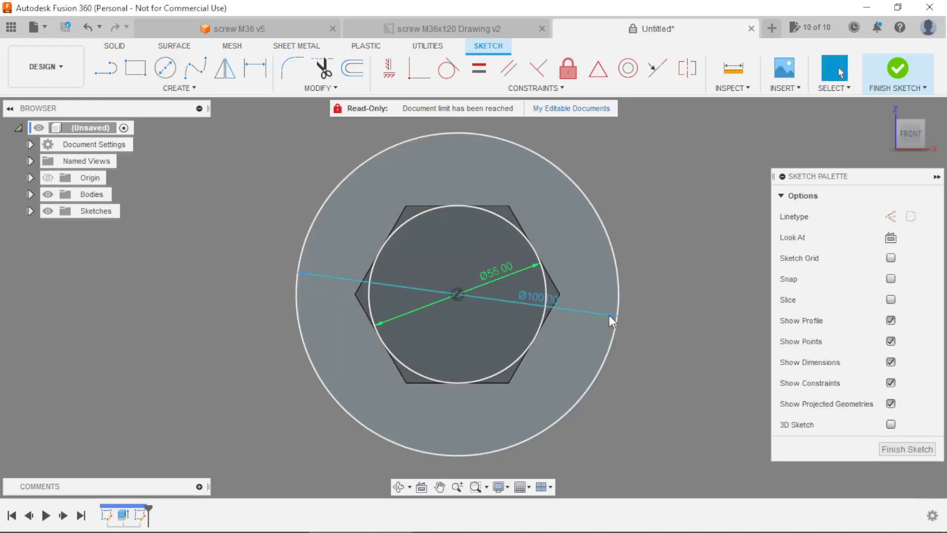
- Extrude the ring between the two circles as a cut, with distance -20 mm and taper angle -60 deg, to chamfer the head's corners
key(e)
click(592, 271)
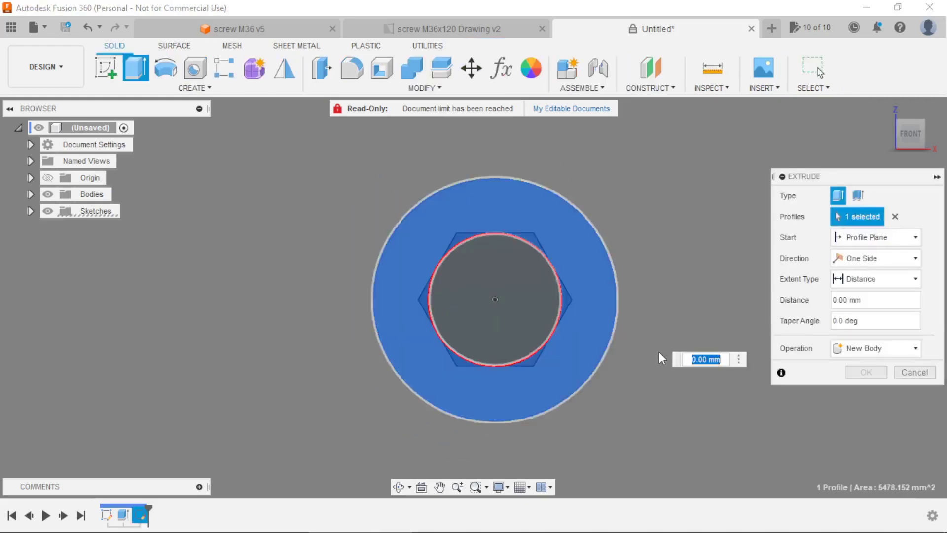
drag(471, 331, 534, 331)
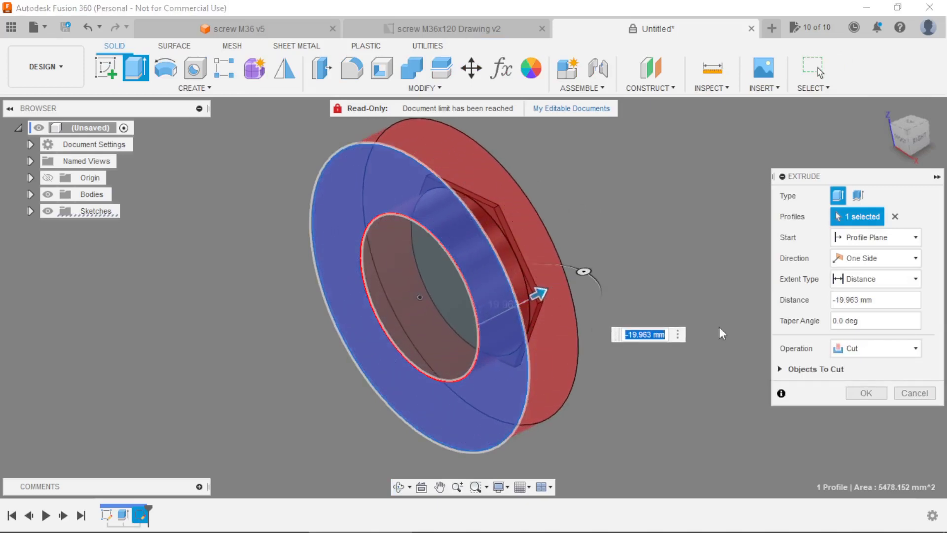
click(881, 305)
text(-20)
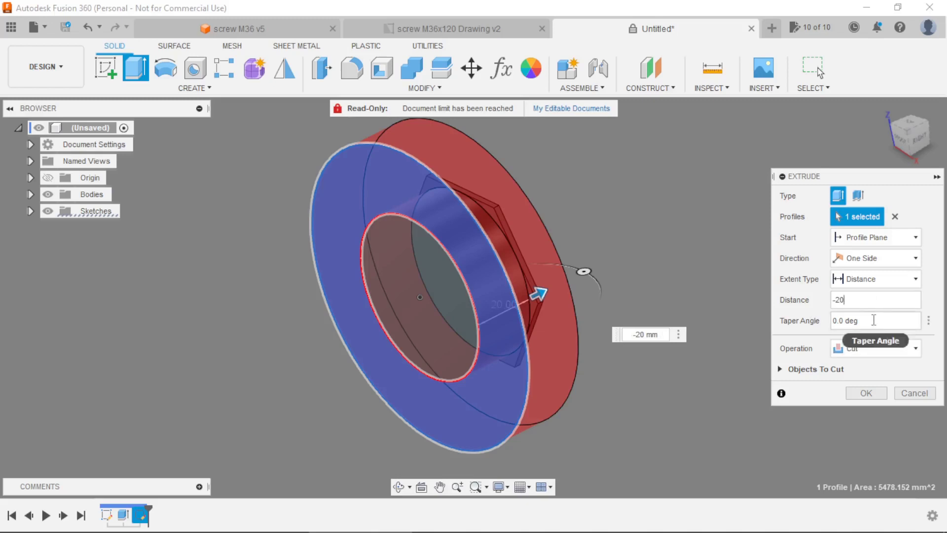
text(-60)
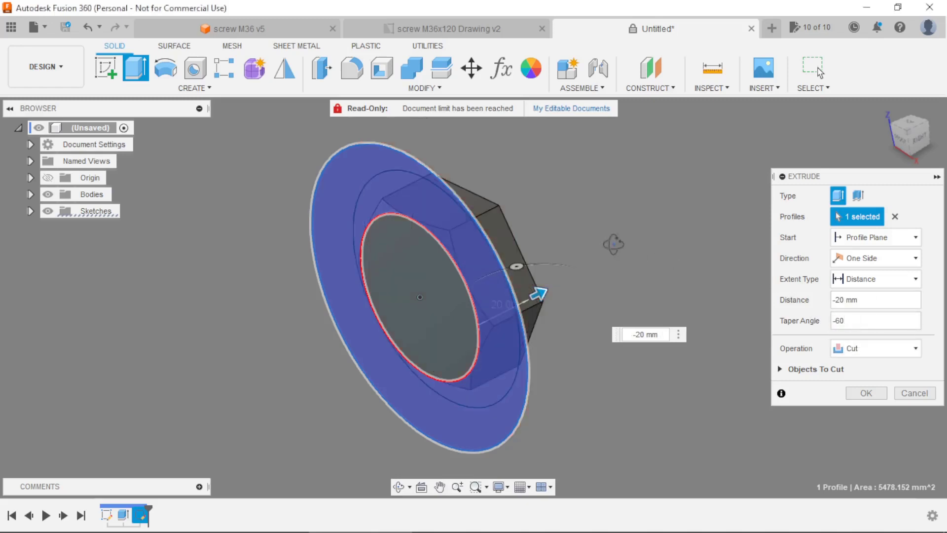
shift+middle_drag(614, 243, 565, 275)
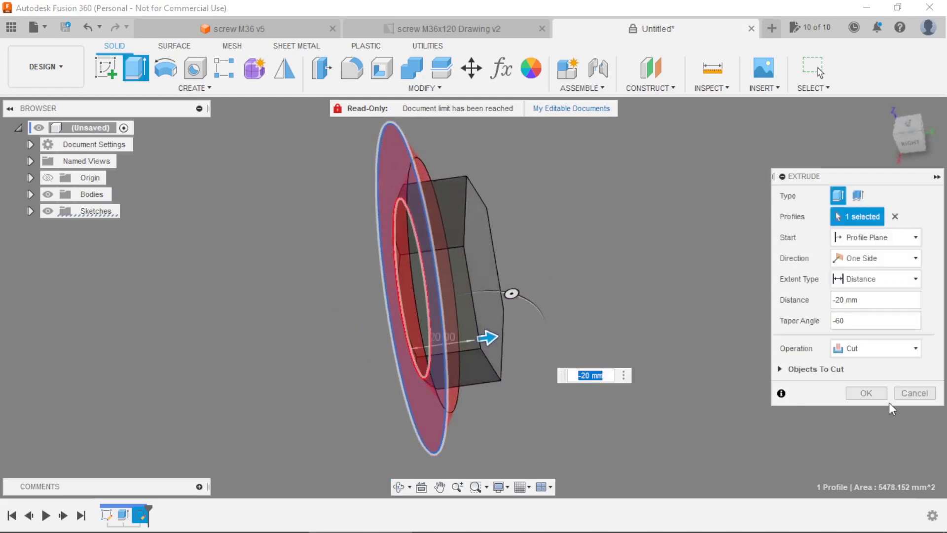
click(881, 394)
mouse_move(638, 282)
shift+middle_down()
mouse_move(670, 290)
mouse_move(646, 322)
mouse_move(708, 279)
mouse_move(748, 313)
mouse_move(726, 331)
mouse_move(662, 334)
mouse_move(642, 320)
shift+middle_up()
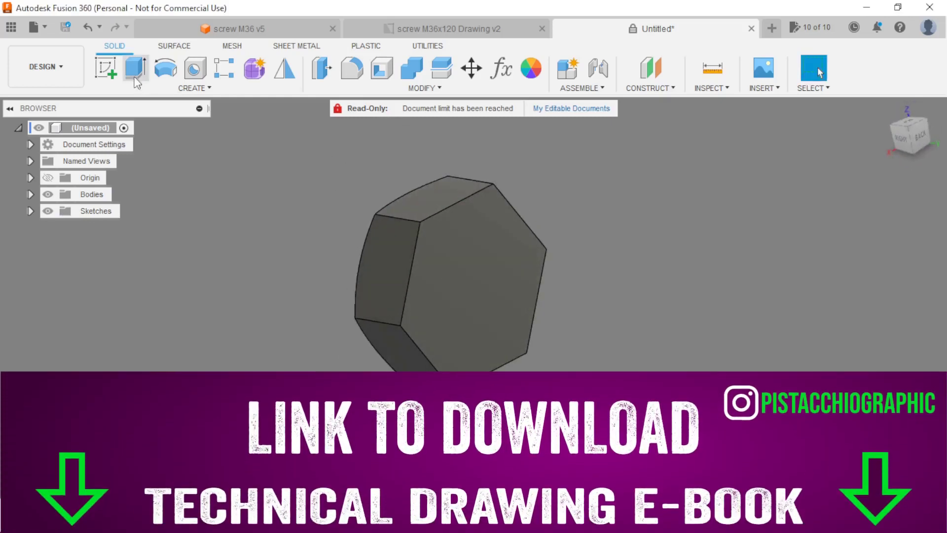
- Create a sketch on the XY origin plane, turn the view so the head's axis runs horizontally, and enable Slice
click(113, 74)
mouse_move(663, 275)
shift+middle_down()
mouse_move(656, 281)
mouse_move(694, 280)
mouse_move(676, 313)
mouse_move(657, 312)
mouse_move(628, 224)
shift+middle_up()
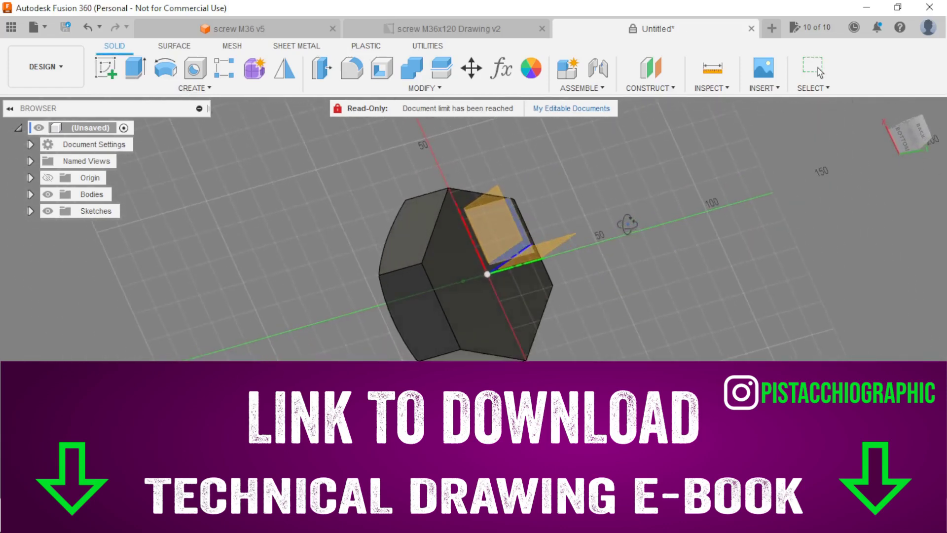
click(514, 222)
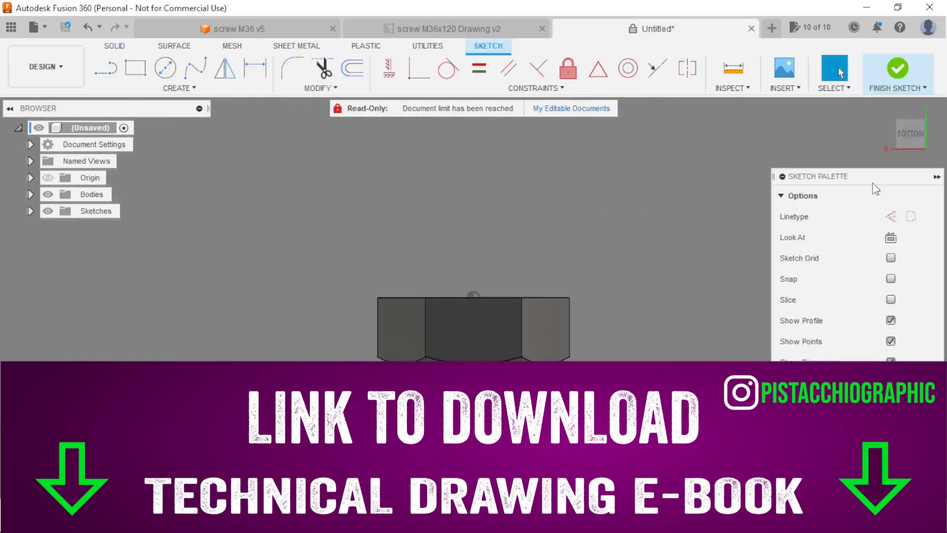
click(941, 121)
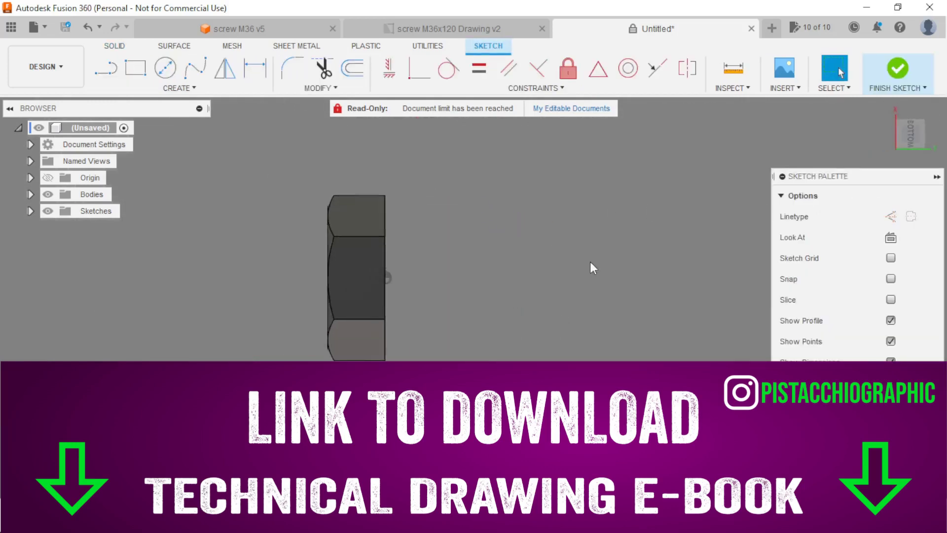
click(891, 299)
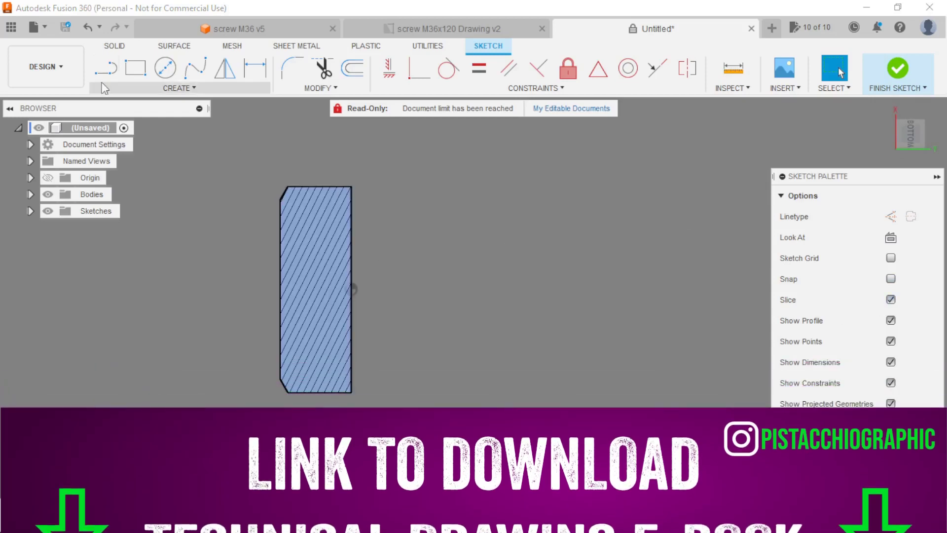
- Draw the shank's centre line from the origin away from the head, a perpendicular end line, and an outer line about 80 mm back toward the head
click(105, 69)
click(351, 290)
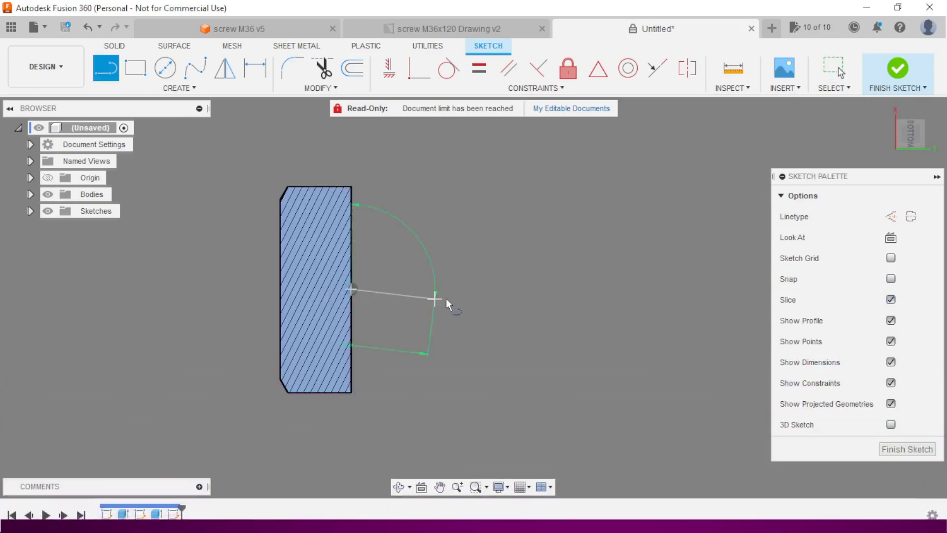
click(707, 289)
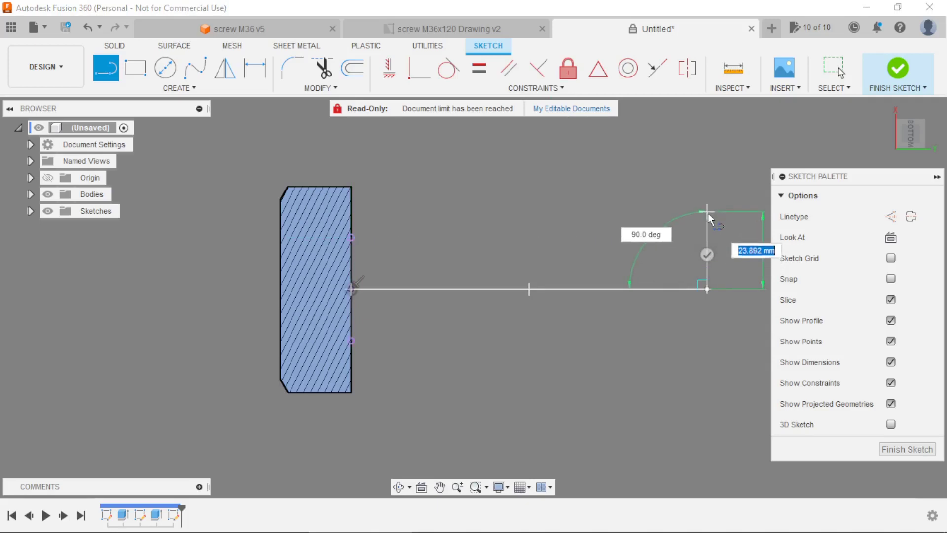
click(707, 226)
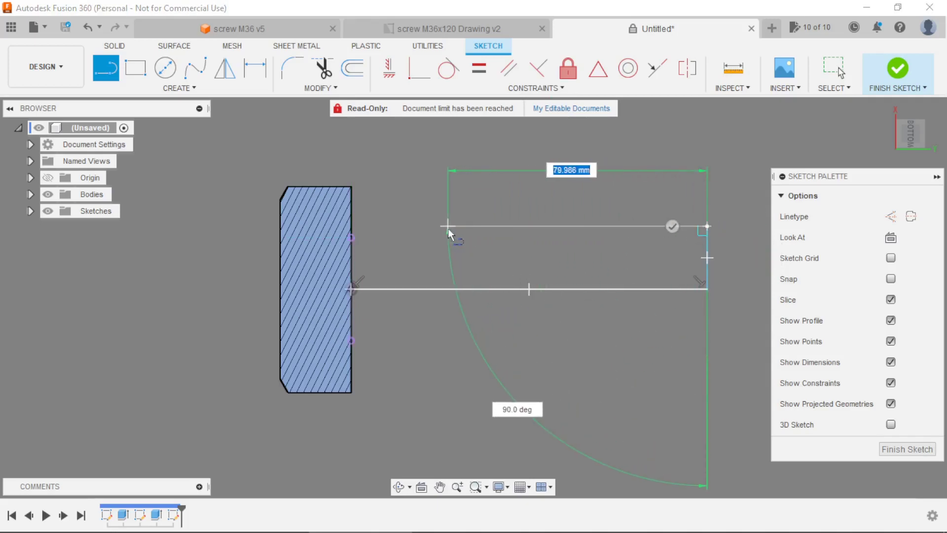
click(448, 227)
- Continue the shank profile with a narrow undercut groove and a taller shoulder section, ending on the head's flat back face
scroll(447, 234, up, 4)
drag(435, 289, 420, 147)
scroll(429, 290, up, 3)
click(420, 146)
scroll(437, 212, down, 5)
scroll(344, 173, up, 4)
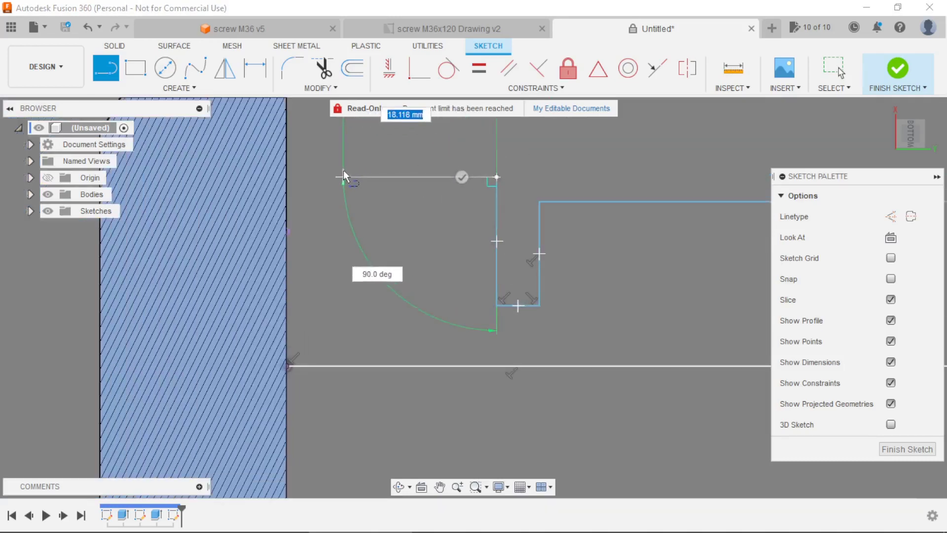
click(288, 175)
scroll(380, 182, down, 5)
scroll(437, 148, up, 3)
key(Escape)
scroll(346, 168, up, 2)
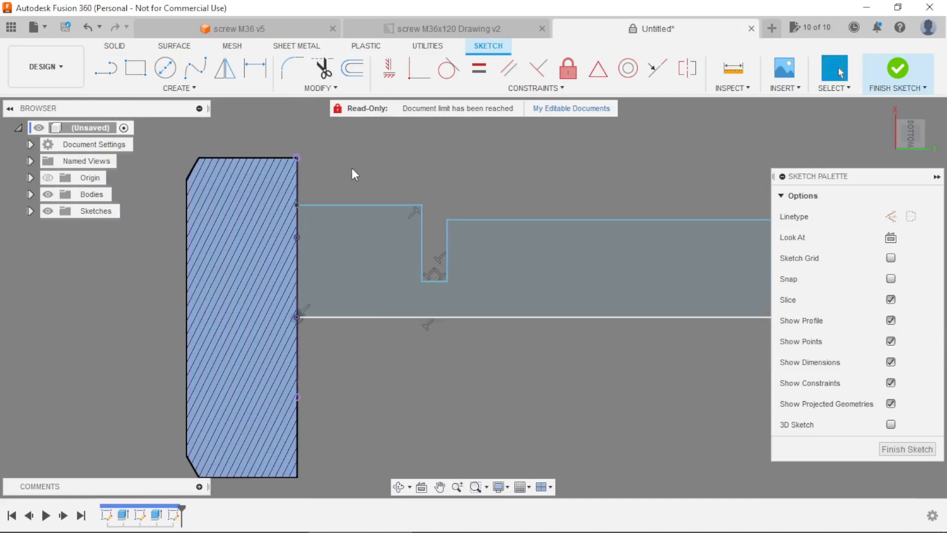
- Set the length of the shank's axis line to 121 mm
key(d)
click(446, 317)
scroll(483, 294, down, 4)
click(513, 334)
text(121)
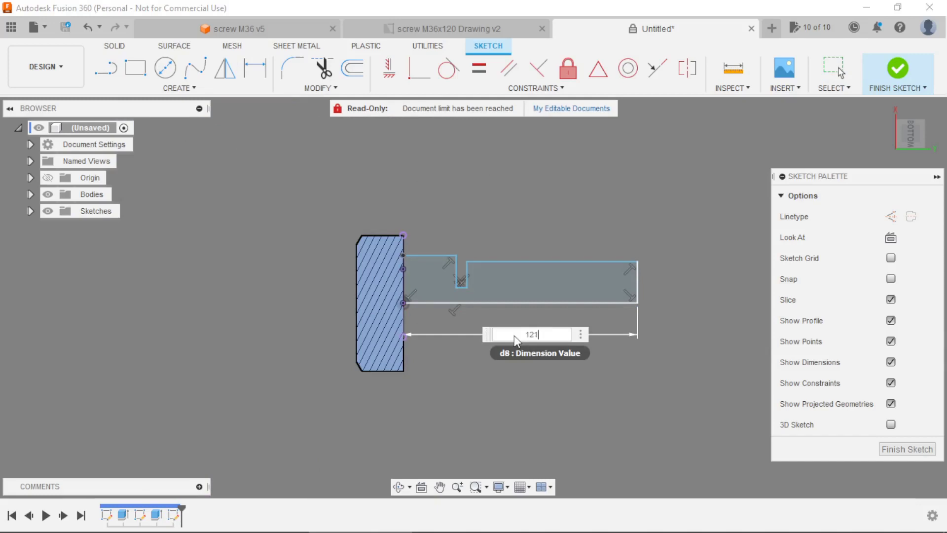
key(Return)
- Dimension the undercut groove's floor line and set its width to 10 mm
scroll(454, 294, up, 4)
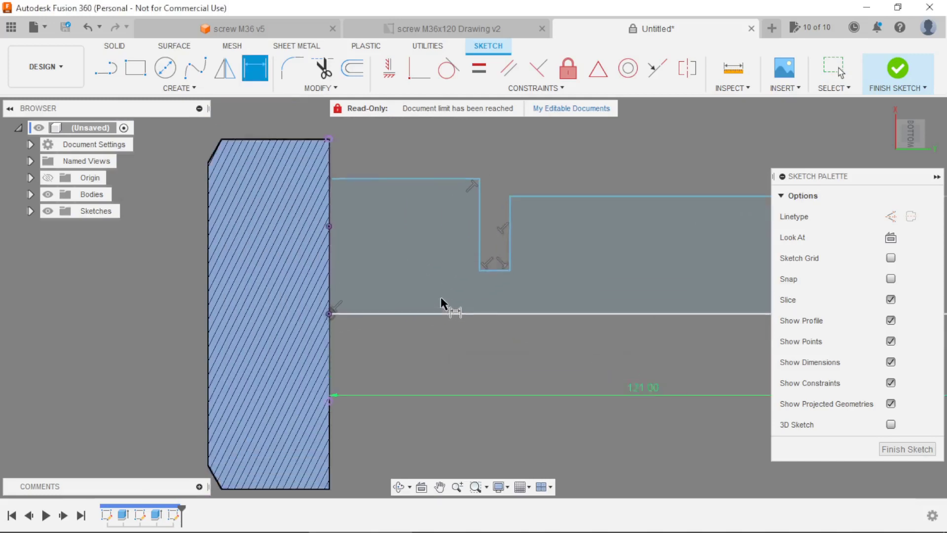
scroll(464, 290, up, 2)
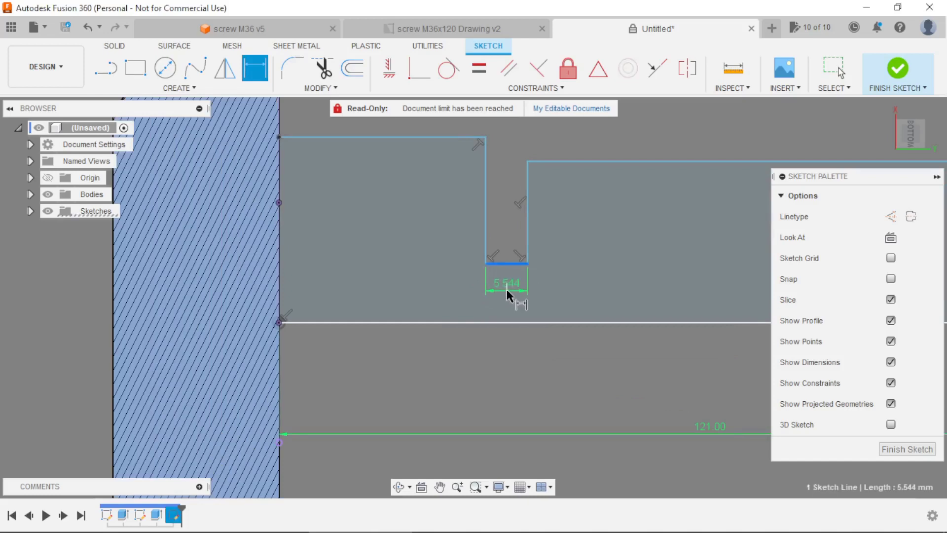
click(507, 291)
text(10)
key(Return)
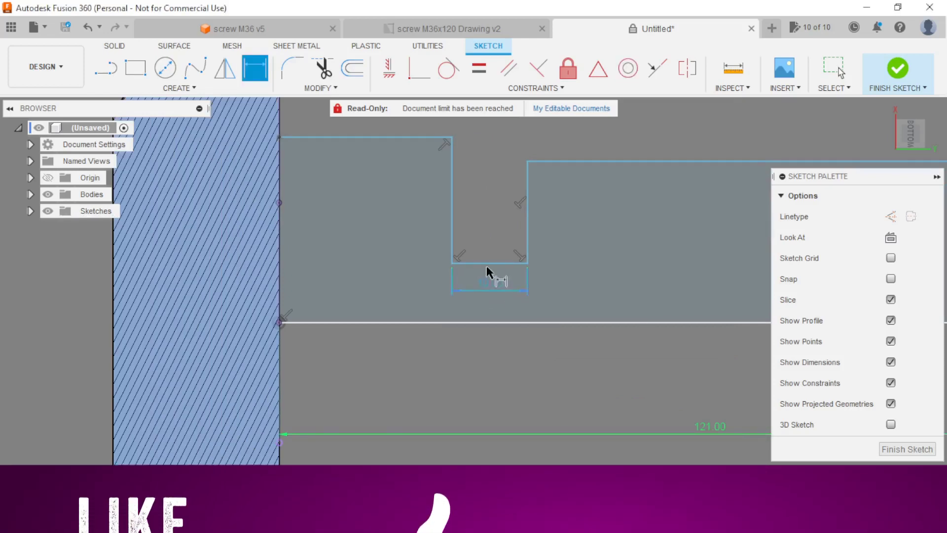
scroll(401, 215, down, 4)
key(Escape)
- Convert the shank's axis line to a centerline and set the shank's outer line to a 36 mm diameter about it
click(543, 266)
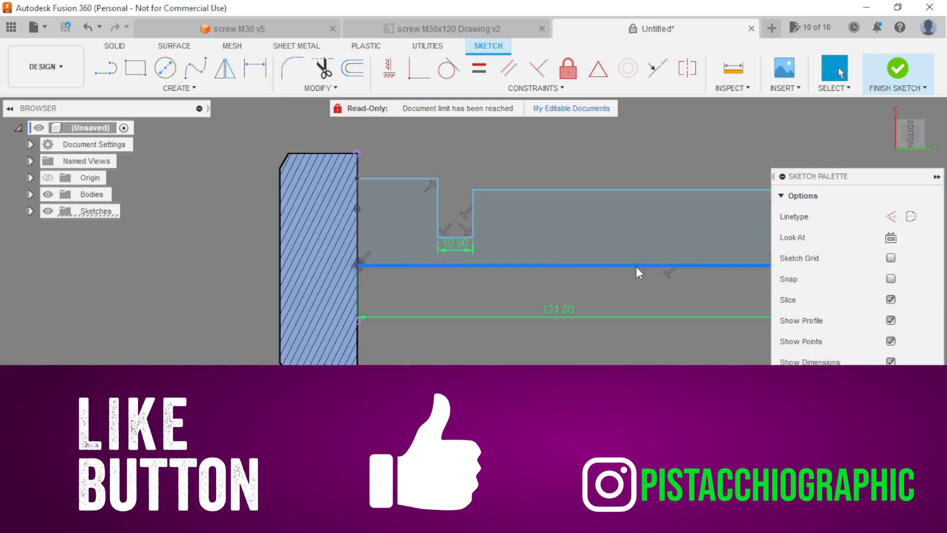
click(566, 148)
scroll(350, 198, down, 3)
scroll(465, 240, up, 3)
scroll(465, 241, up, 2)
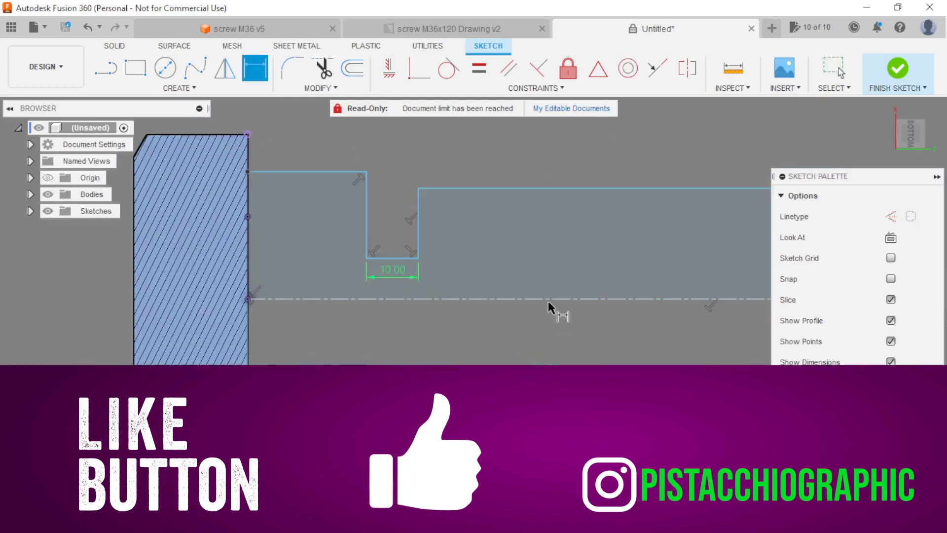
click(550, 299)
click(558, 188)
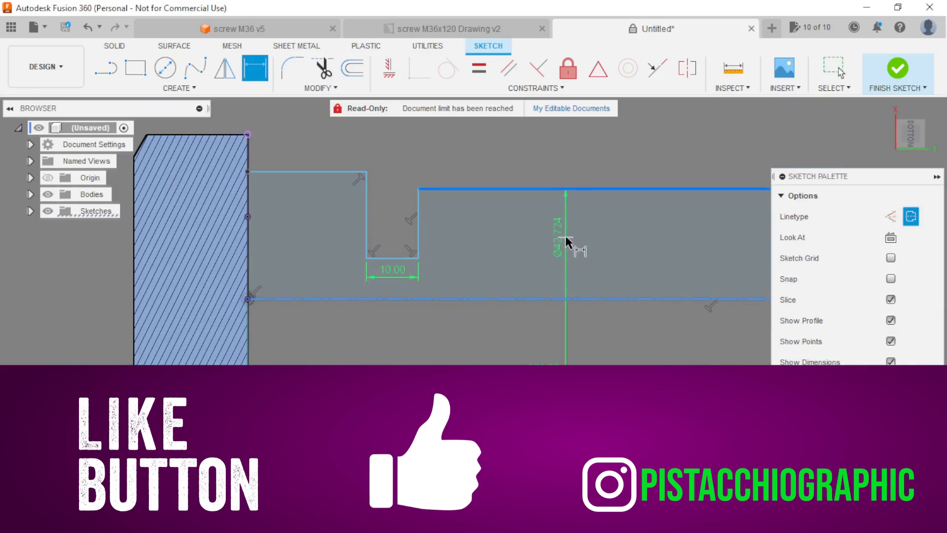
click(566, 241)
text(36)
key(Return)
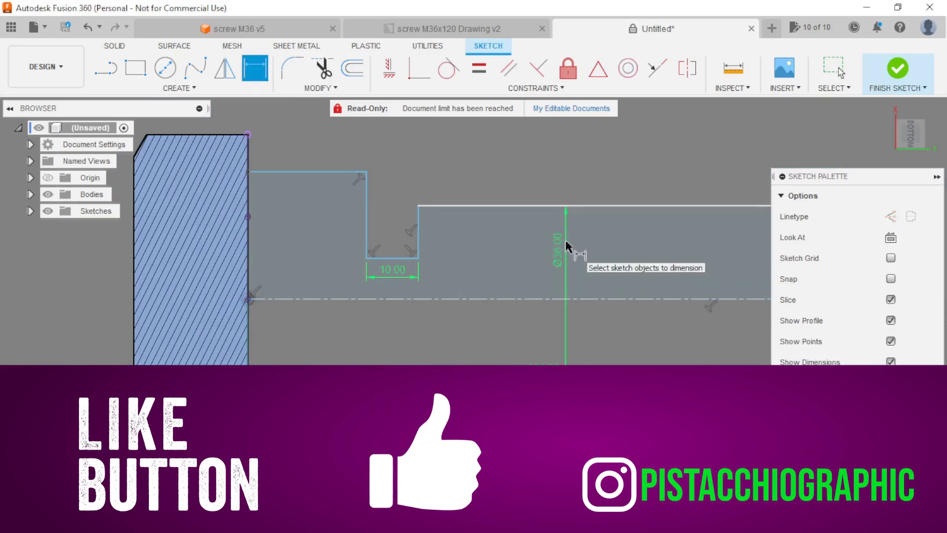
key(Escape)
- Set the undercut groove's floor to a 34 mm diameter about the centerline
scroll(510, 185, down, 1)
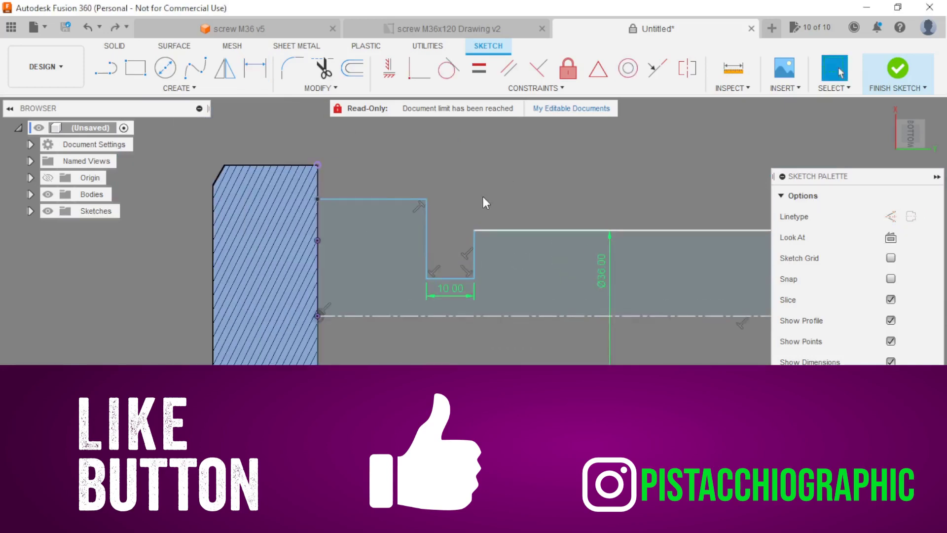
click(458, 315)
click(457, 279)
click(524, 300)
text(34)
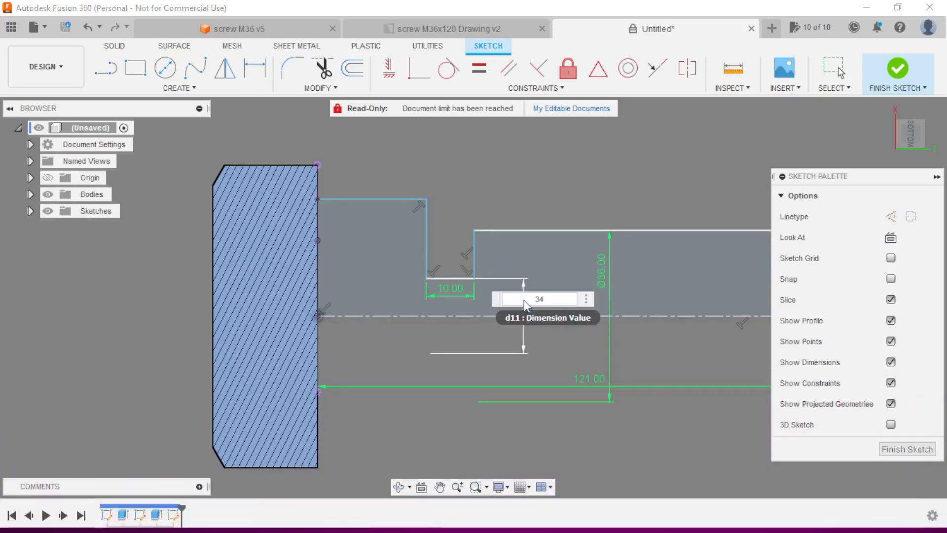
key(Return)
- Set the shoulder next to the head to a 51 mm diameter about the centerline
scroll(373, 229, up, 1)
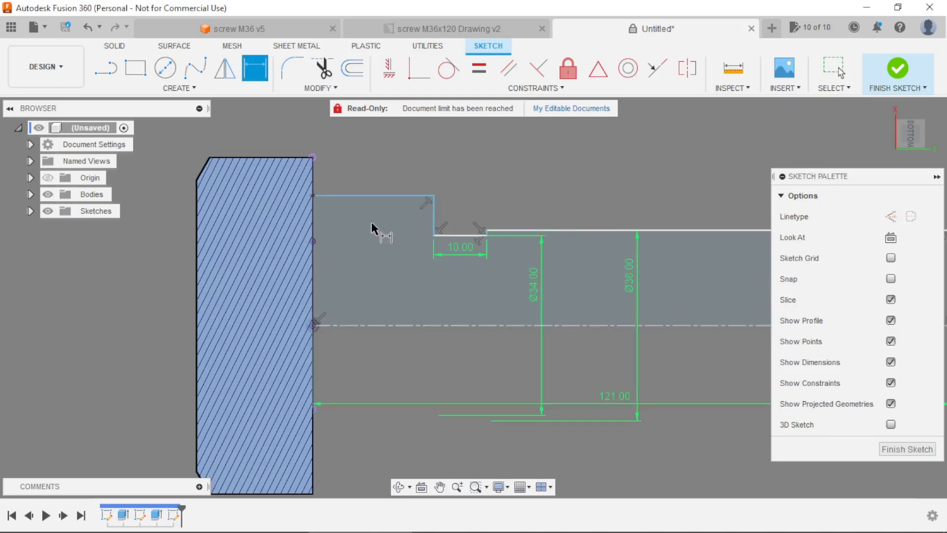
click(403, 325)
click(390, 195)
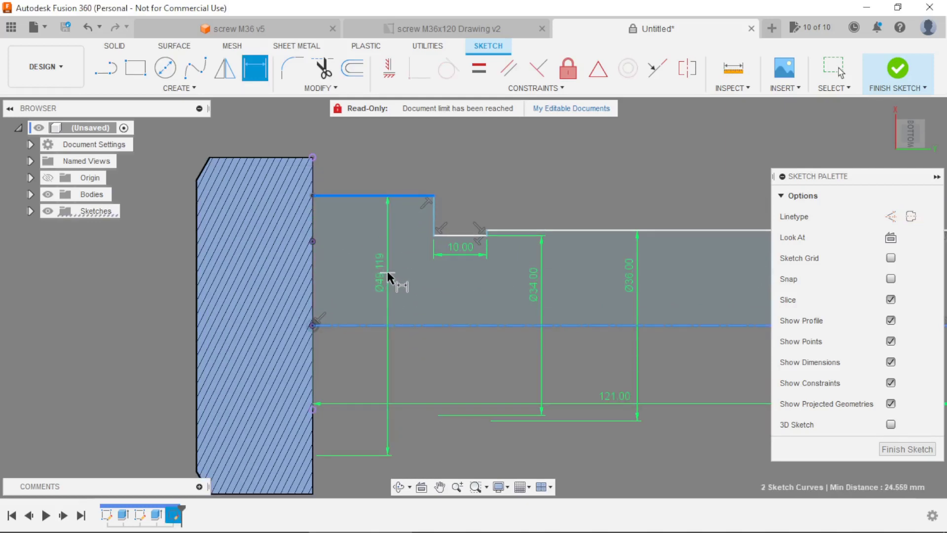
click(387, 272)
text(51)
key(Return)
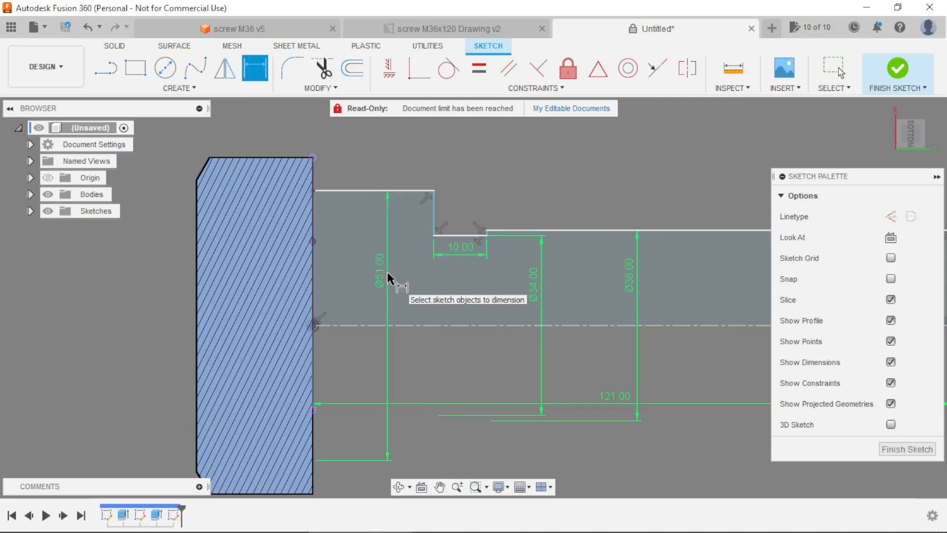
- Set the length of the shoulder's outer line to 1 mm
scroll(387, 271, down, 1)
scroll(387, 271, up, 3)
click(400, 177)
click(391, 147)
text(1)
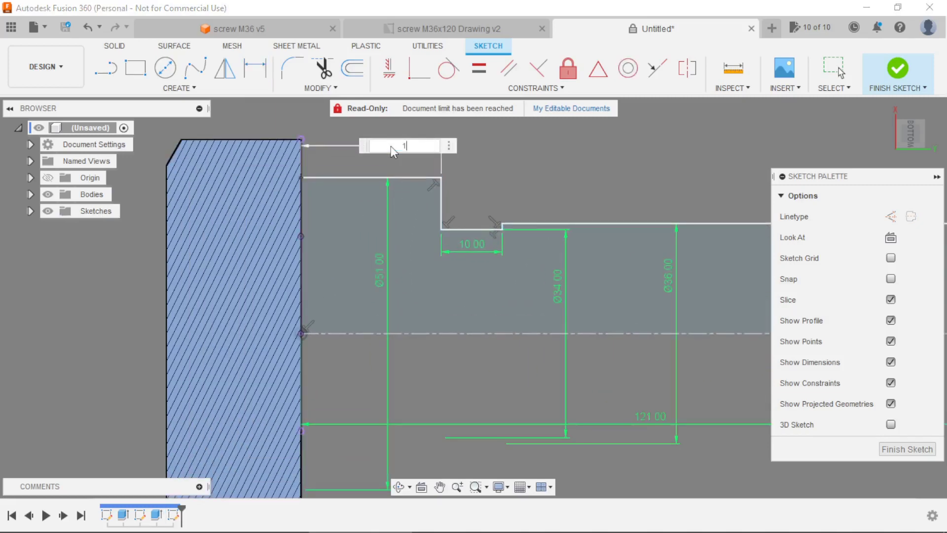
key(Return)
- Reposition the shoulder's diameter dimension over beyond the head and the groove's diameter dimension beneath the groove floor
scroll(338, 212, up, 2)
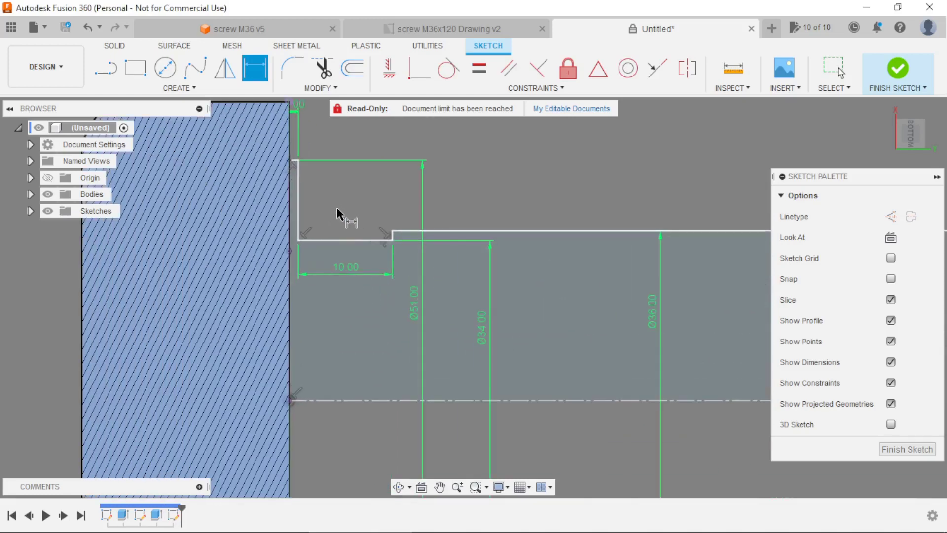
key(Escape)
drag(419, 311, 45, 294)
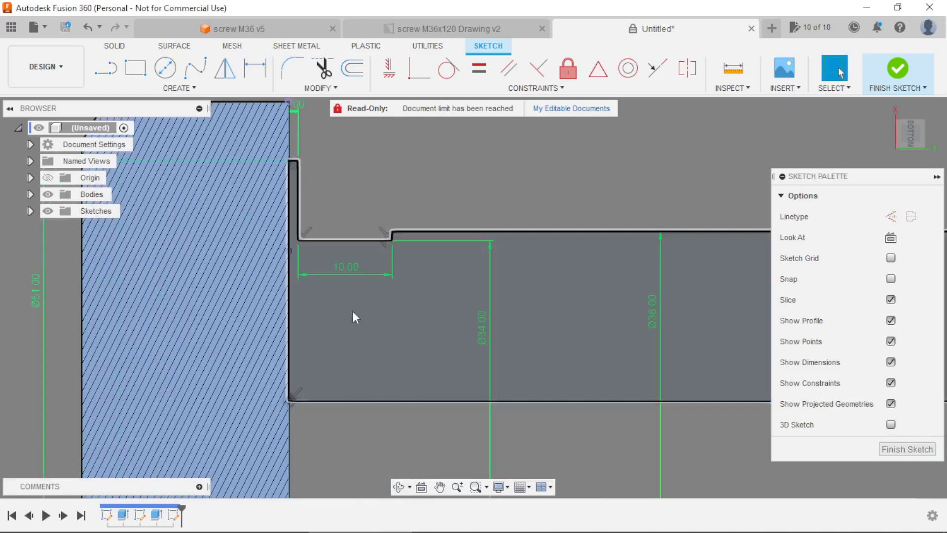
drag(482, 329, 372, 318)
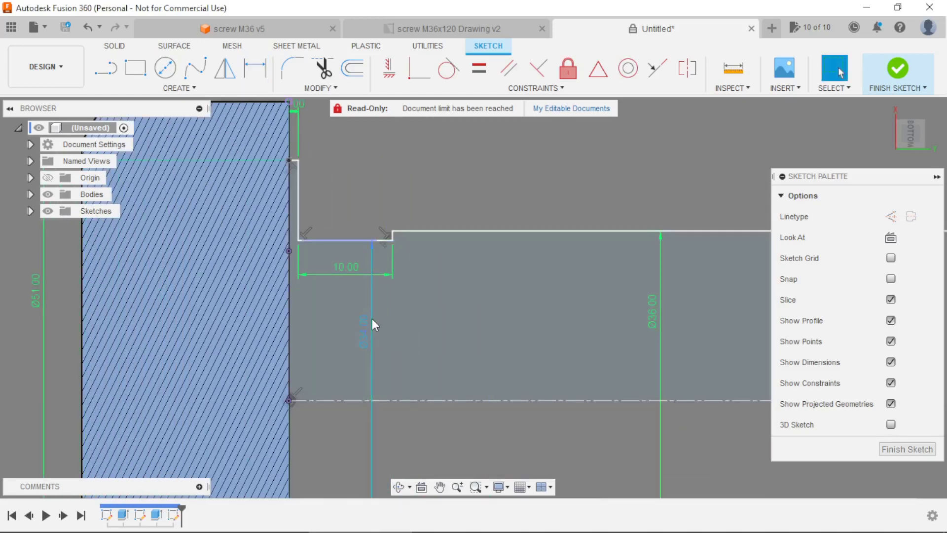
- Draw a sloped line from the groove floor's far corner to the shank's outer line and trim away the square corner
scroll(385, 213, up, 2)
scroll(424, 260, up, 3)
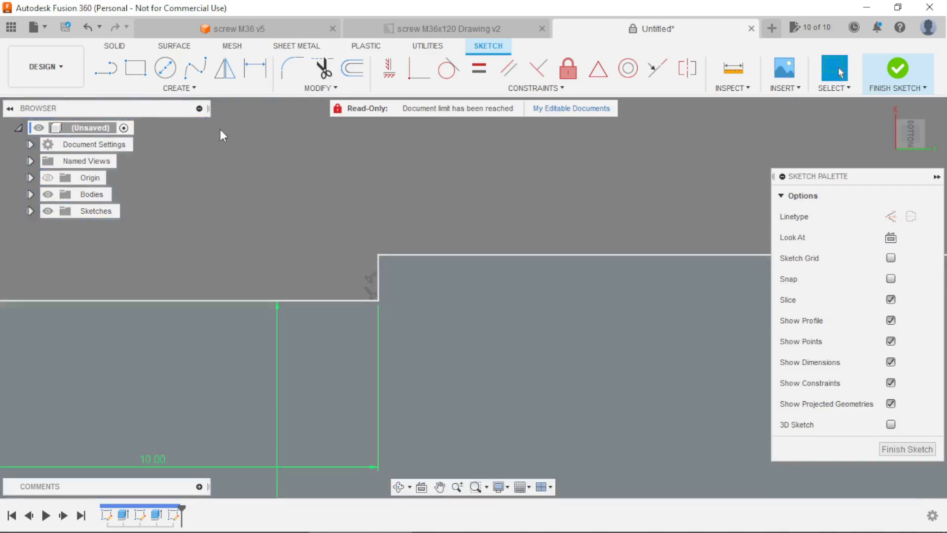
click(107, 69)
click(380, 301)
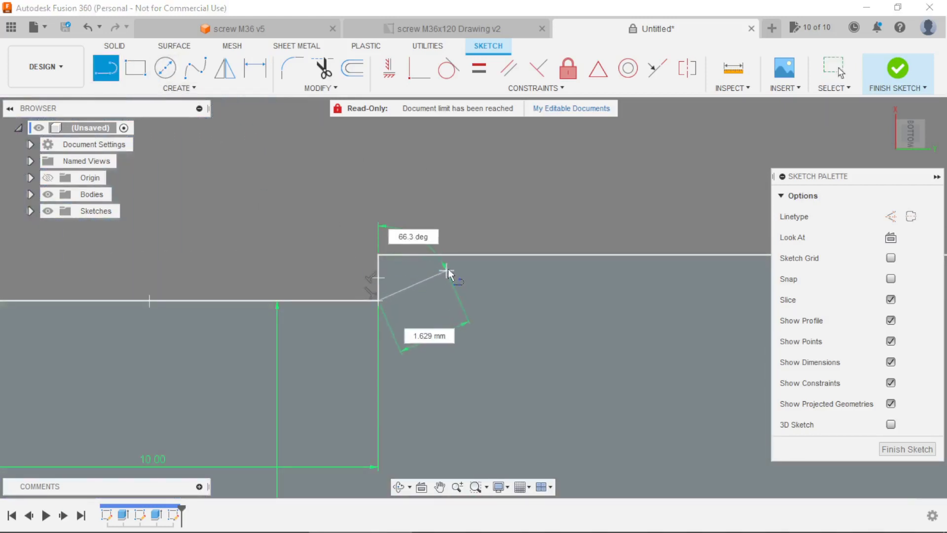
click(457, 258)
key(Escape)
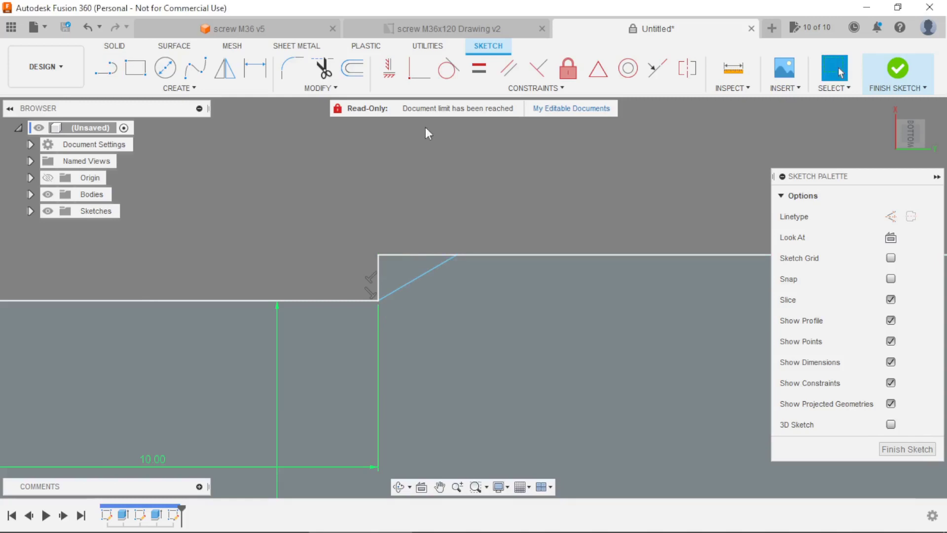
click(325, 70)
click(407, 255)
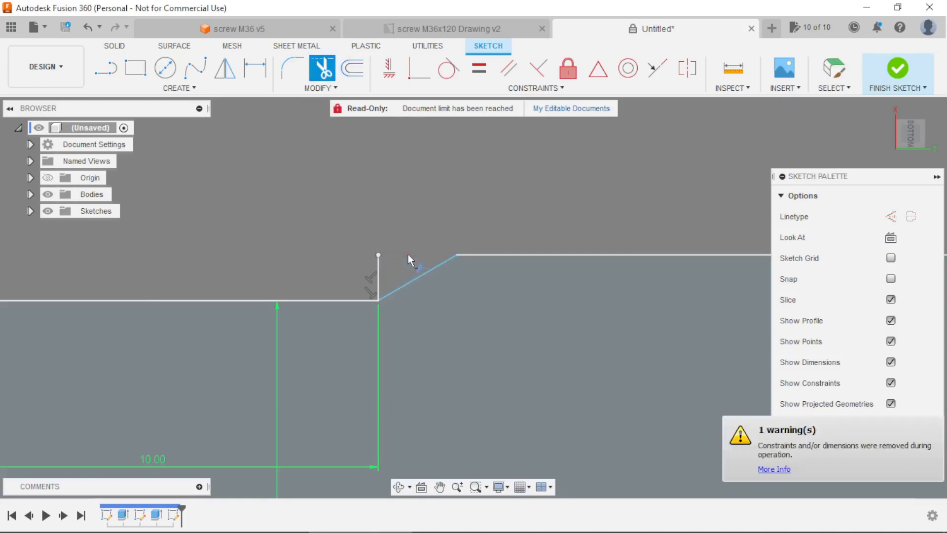
- Set the sloped line's extent along the axis to 2.5 mm and move the groove-width dimension above the profile
key(d)
click(413, 278)
click(422, 194)
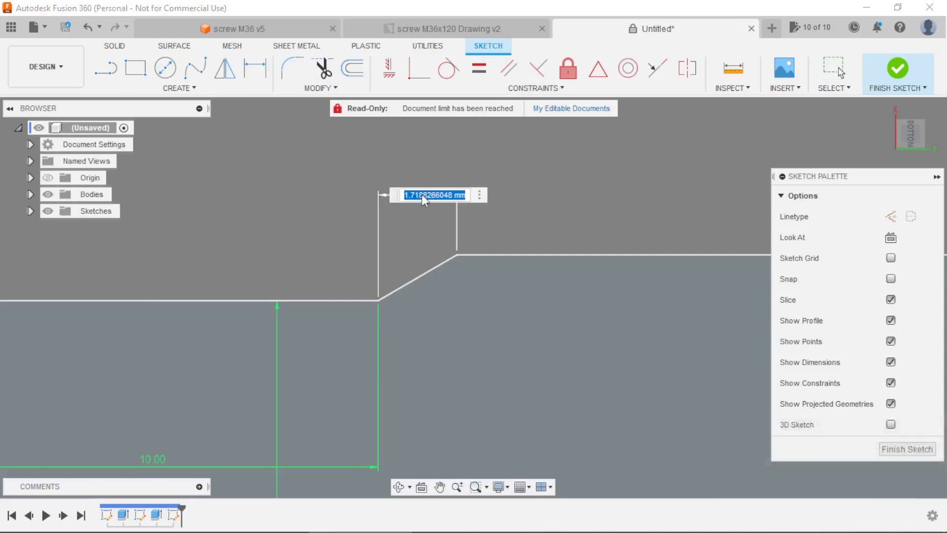
text(2.5)
key(Return)
scroll(422, 193, down, 5)
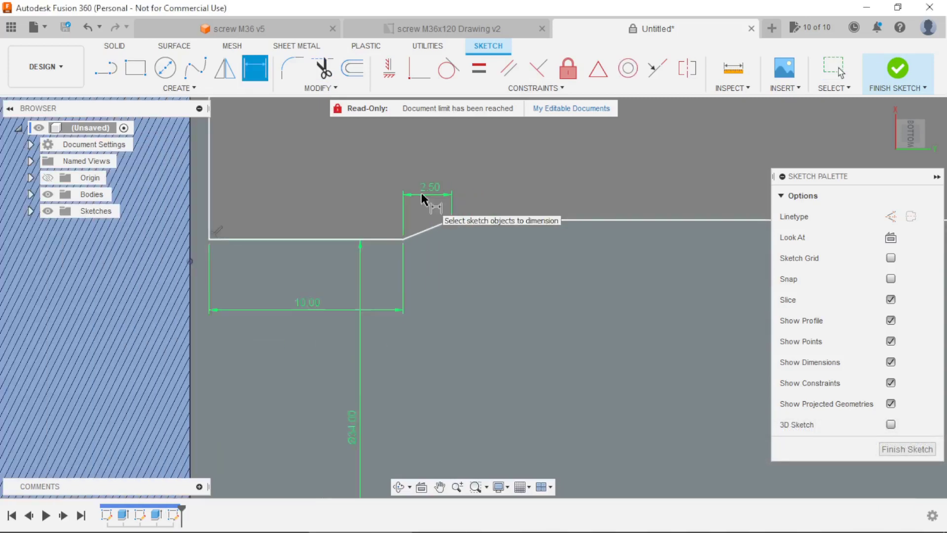
key(Escape)
drag(351, 280, 356, 180)
- Finish the sketch and revolve the shank profile 360 deg about its centerline, joining it to the head
scroll(351, 309, down, 6)
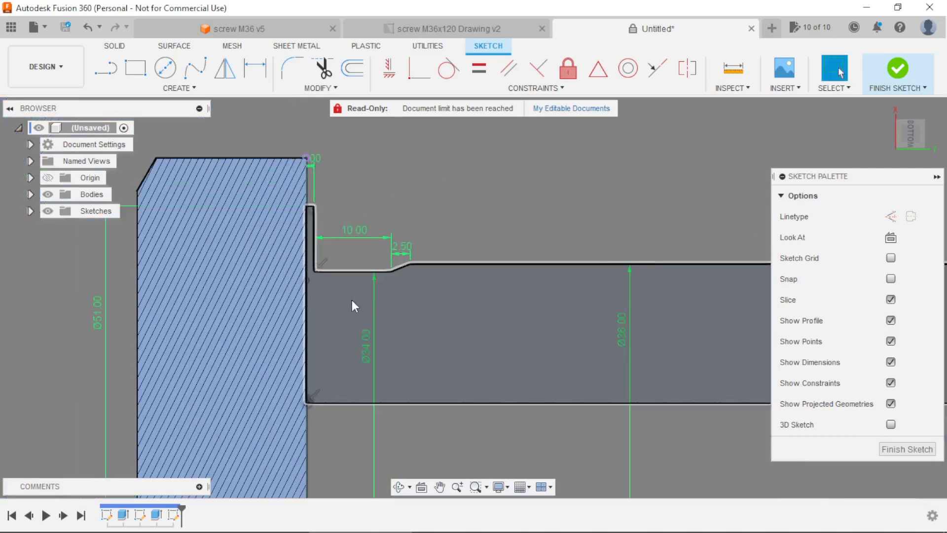
scroll(456, 217, down, 2)
scroll(653, 340, up, 2)
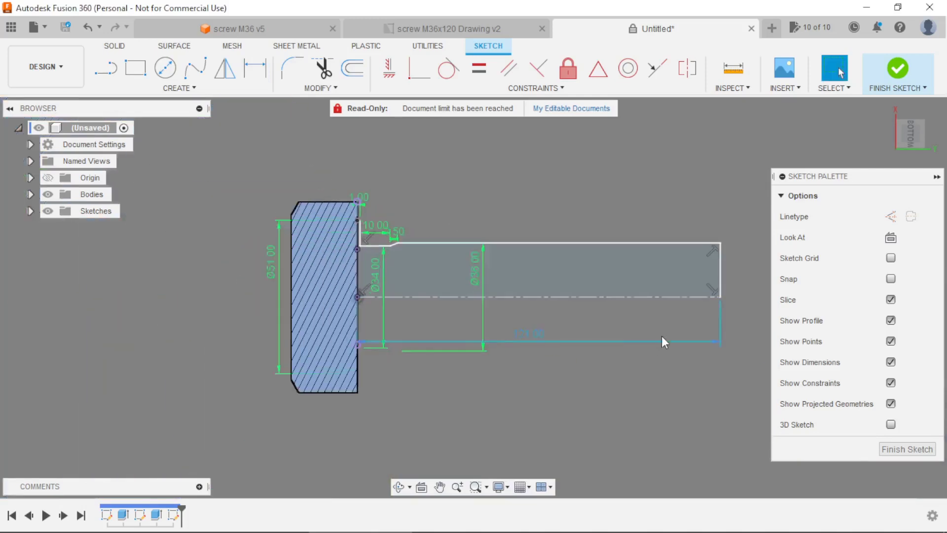
mouse_move(565, 184)
shift+middle_down()
mouse_move(502, 195)
mouse_move(511, 199)
shift+middle_up()
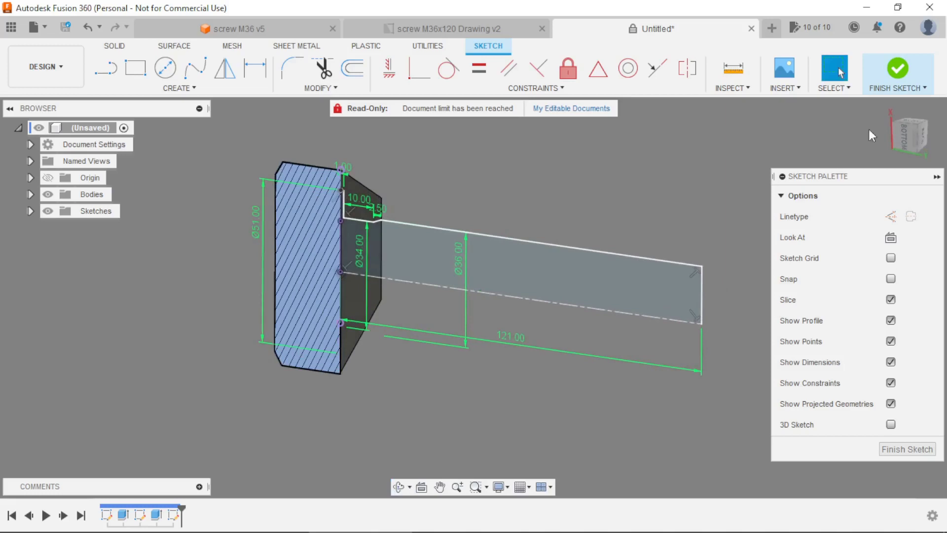
click(899, 71)
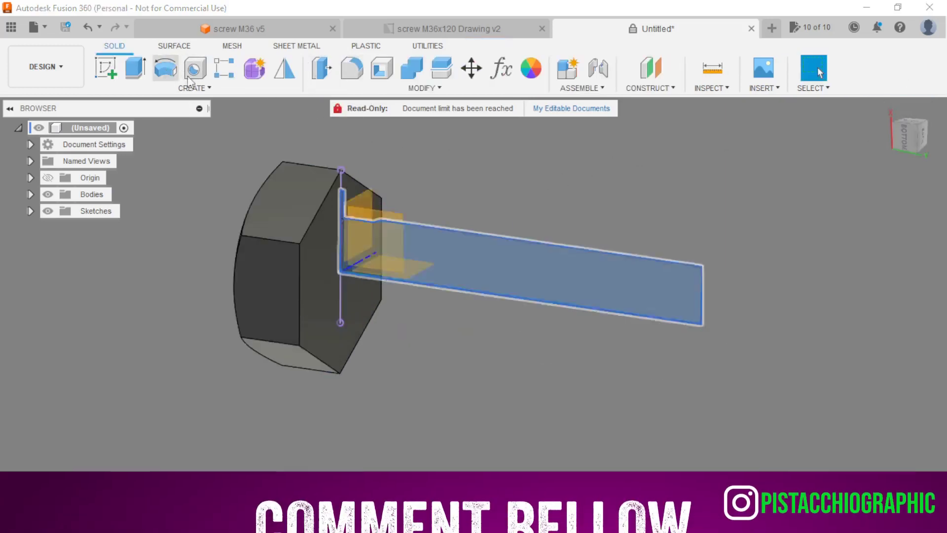
click(167, 72)
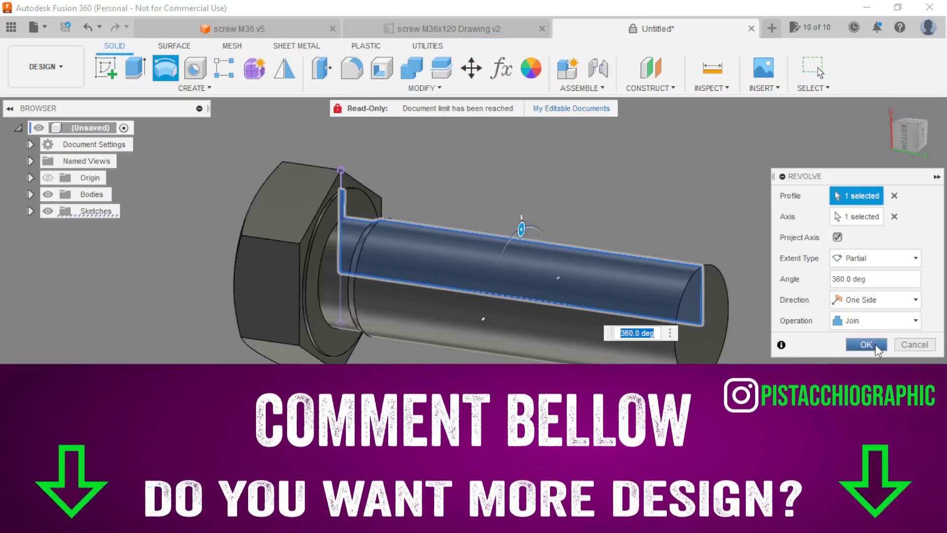
click(867, 344)
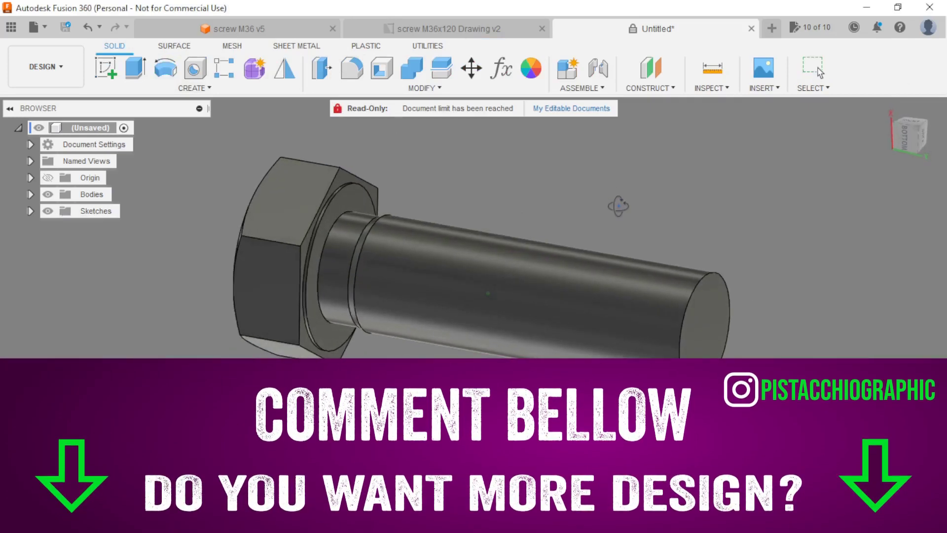
- Add an equal-distance chamfer to the circular edge at the shank's free end
scroll(537, 207, down, 2)
scroll(542, 205, up, 2)
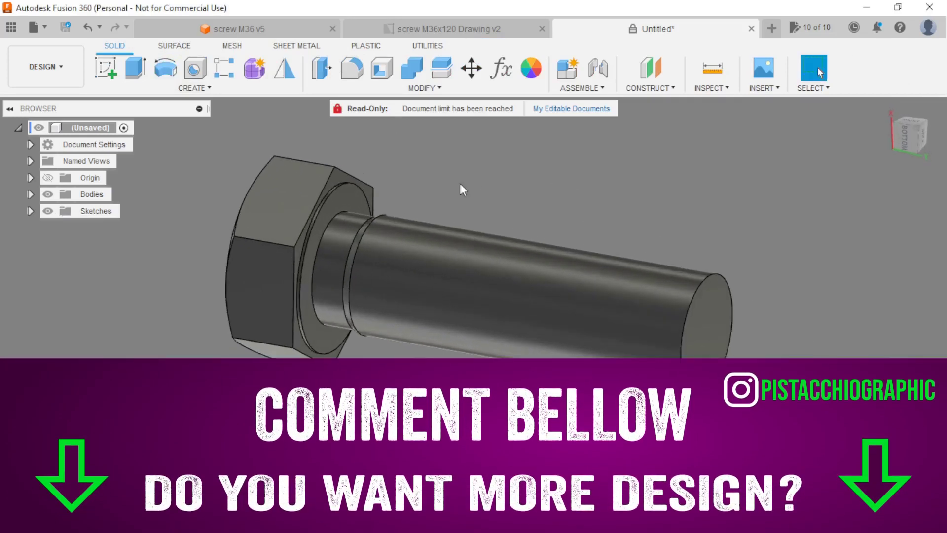
click(346, 88)
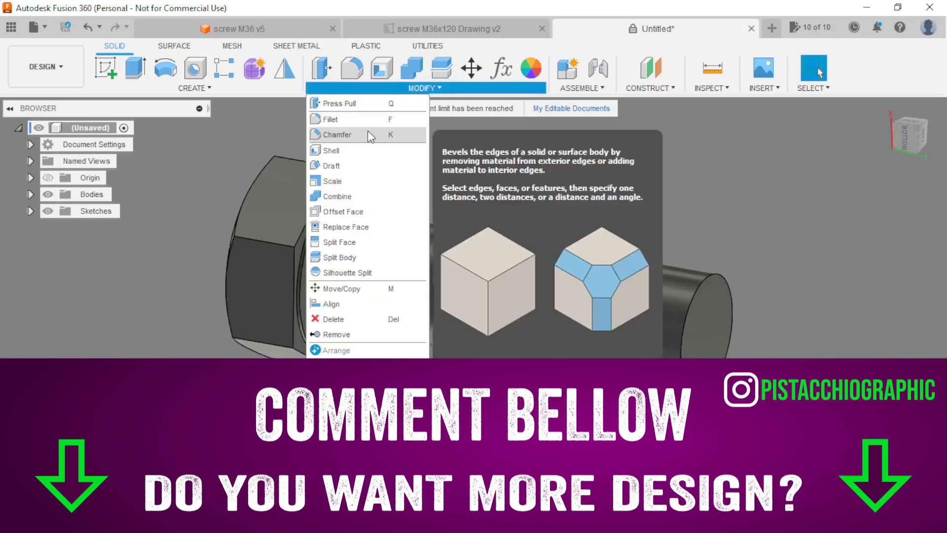
click(361, 134)
scroll(484, 190, down, 2)
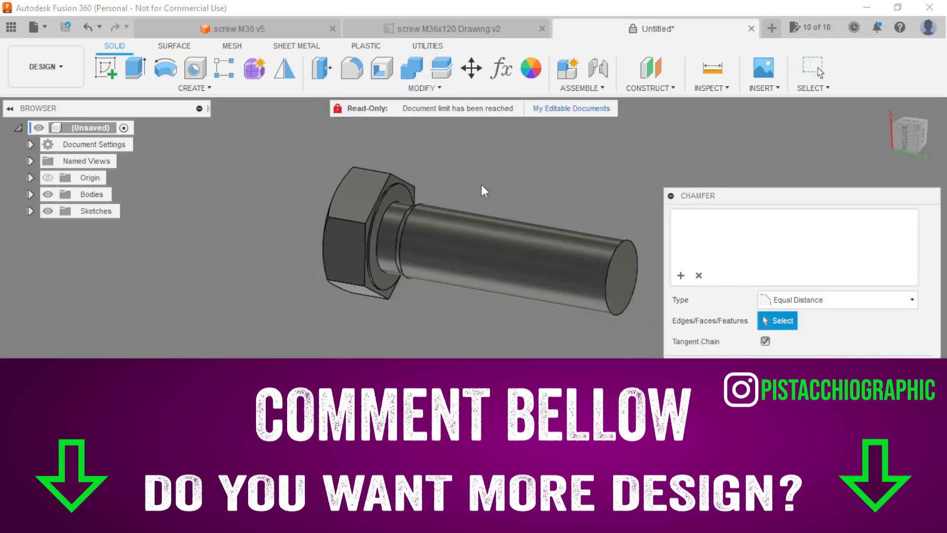
click(612, 258)
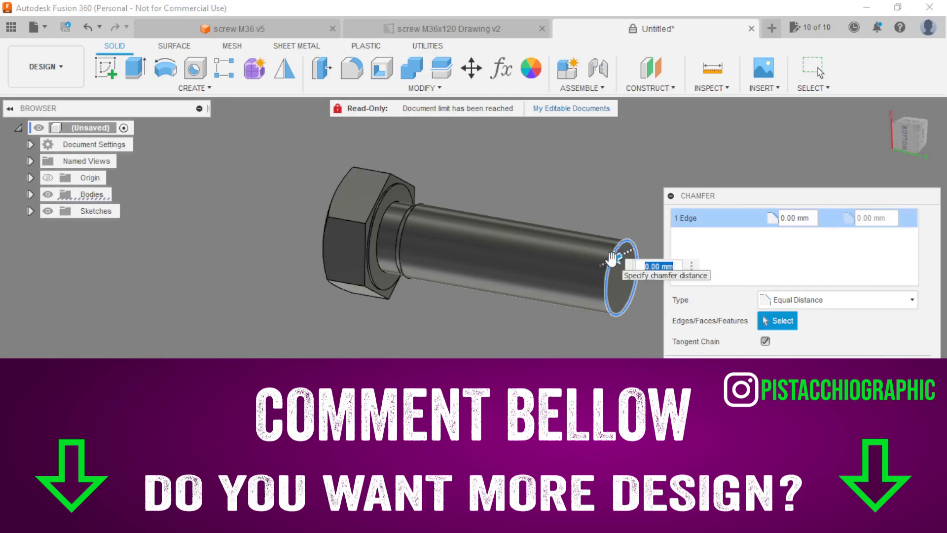
key(Return)
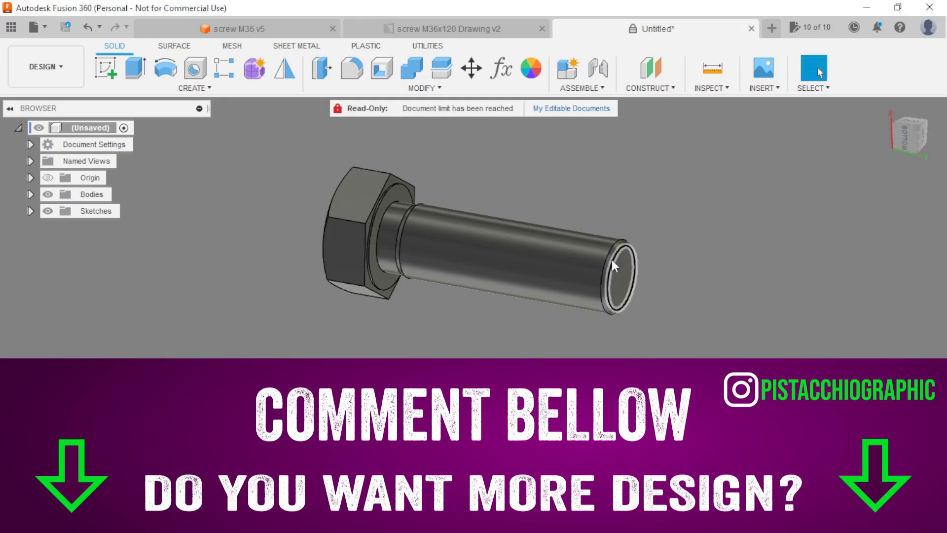
- Add a full-length, right-hand ISO Metric M36x4 thread of class 6g to the shank's cylindrical face
scroll(576, 169, up, 3)
click(193, 88)
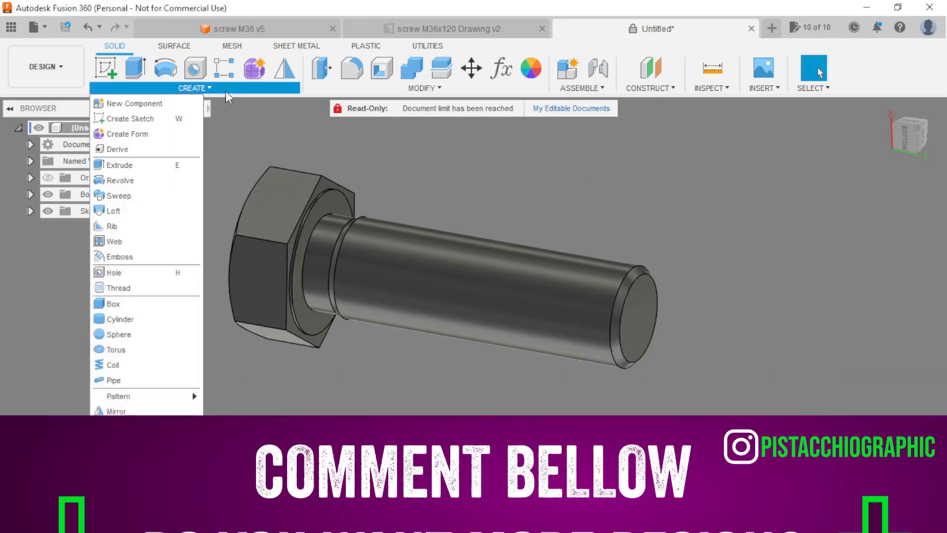
click(121, 288)
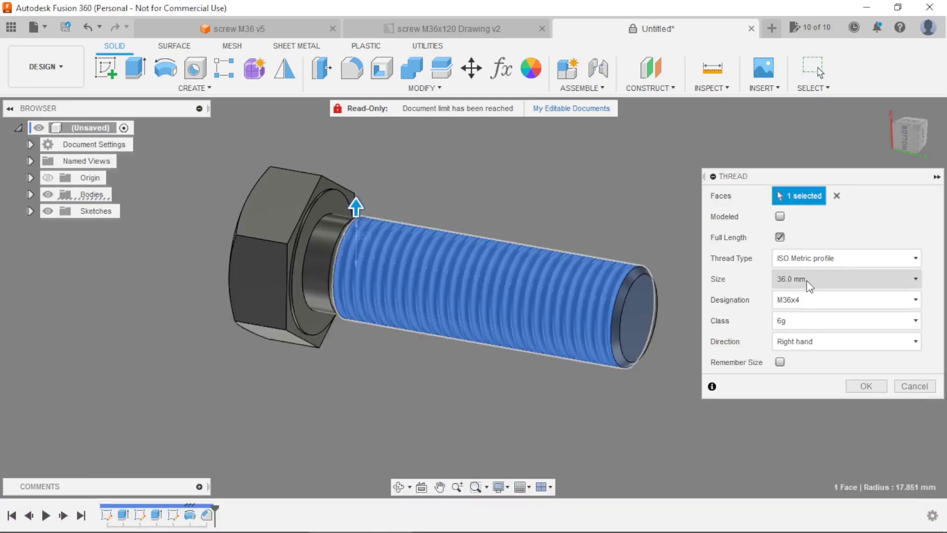
click(856, 387)
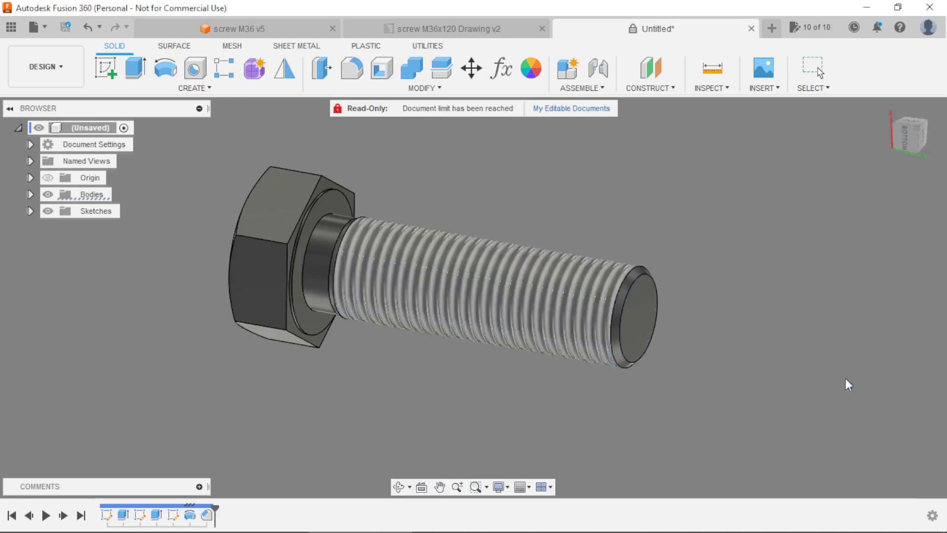
- Edit the shank's thread feature so the thread is modeled as real geometry
shift+middle_drag(566, 229, 845, 407)
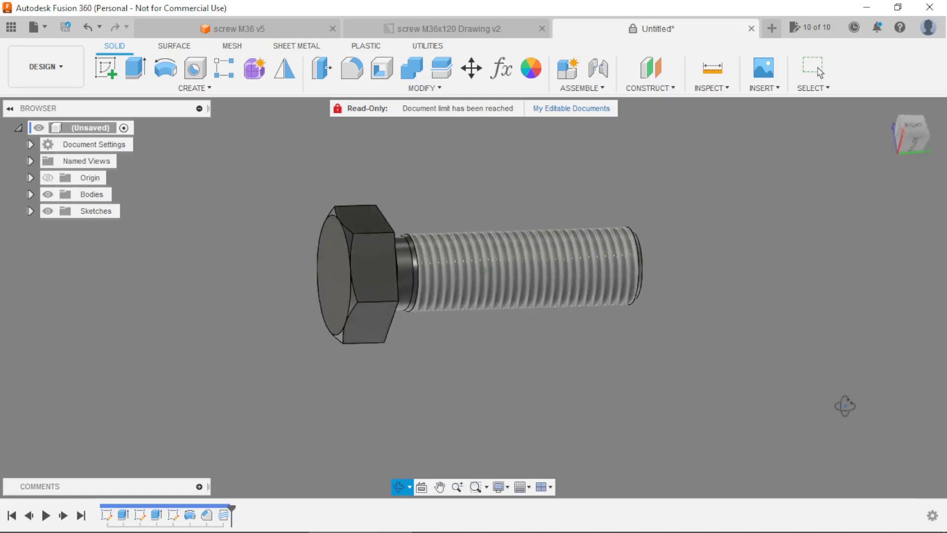
double_click(224, 516)
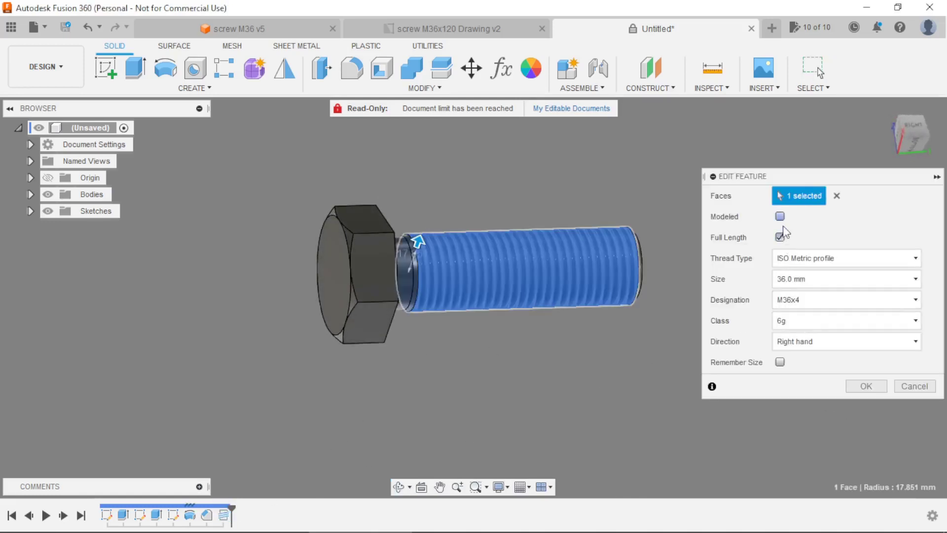
click(780, 217)
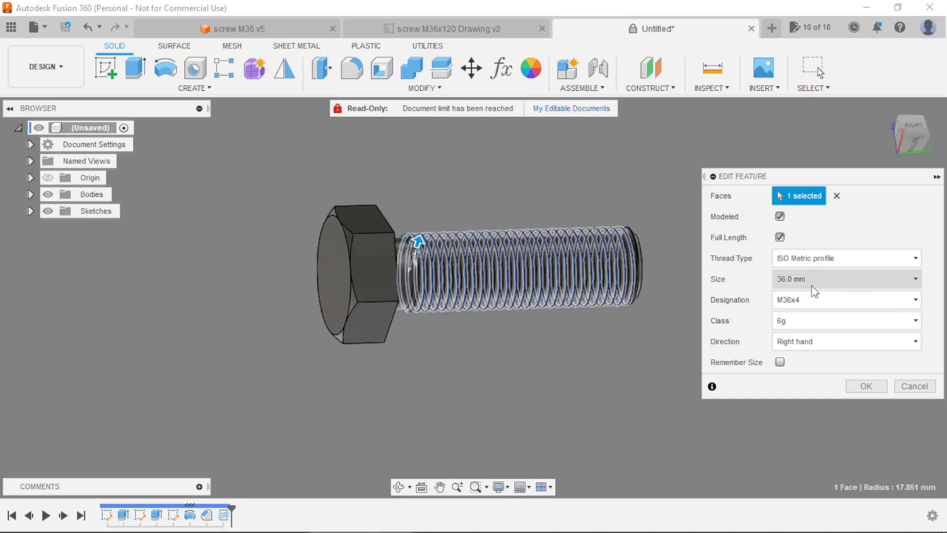
click(865, 386)
- Examine the modeled thread and the hex head of the screw from several angles and distances
shift+middle_drag(741, 337, 713, 446)
shift+middle_drag(692, 334, 672, 332)
scroll(645, 222, up, 5)
shift+middle_drag(692, 250, 711, 237)
scroll(712, 256, down, 3)
shift+middle_drag(714, 283, 720, 256)
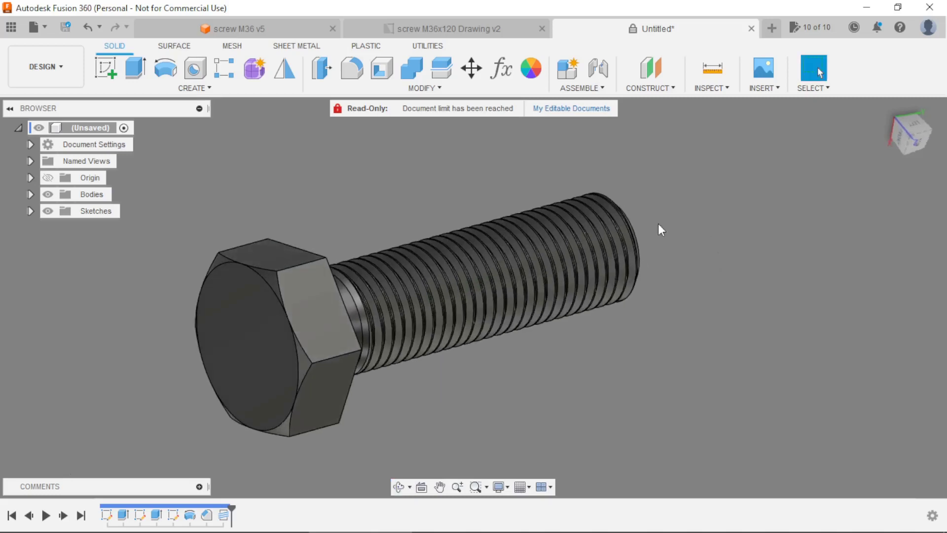